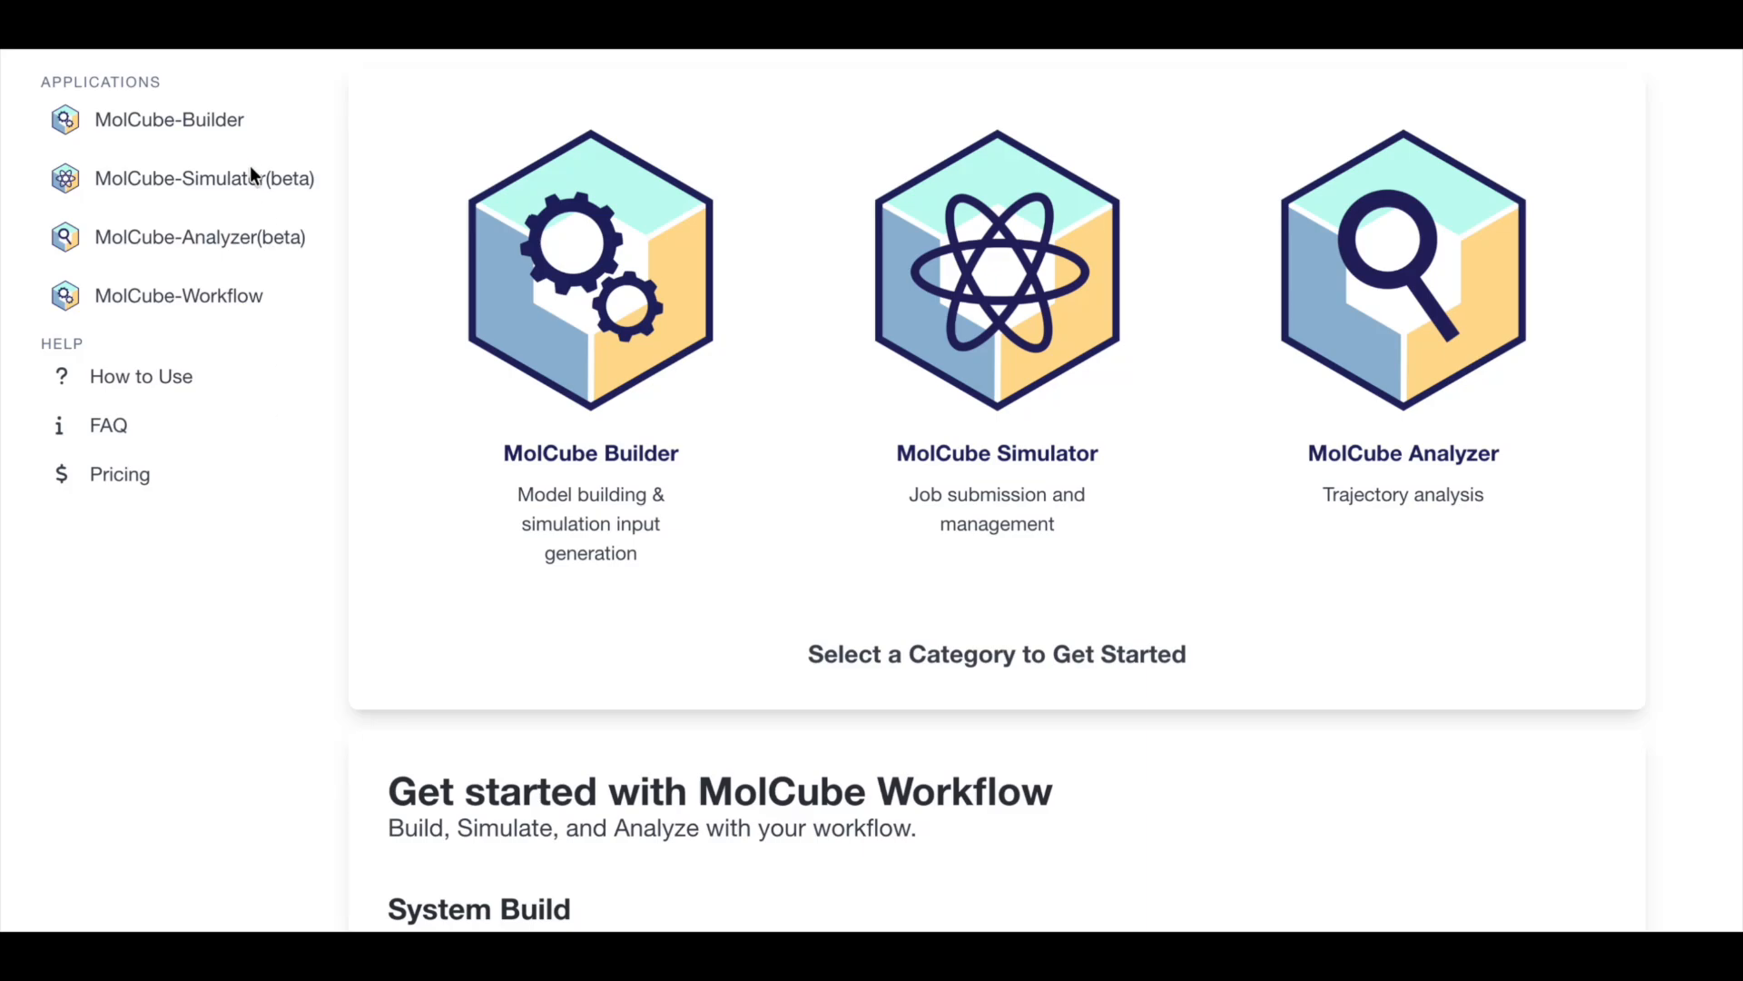
Step: Start a new Membrane Builder project and title it 8QKO
{"action": "left_click", "coordinate": [228, 123]}
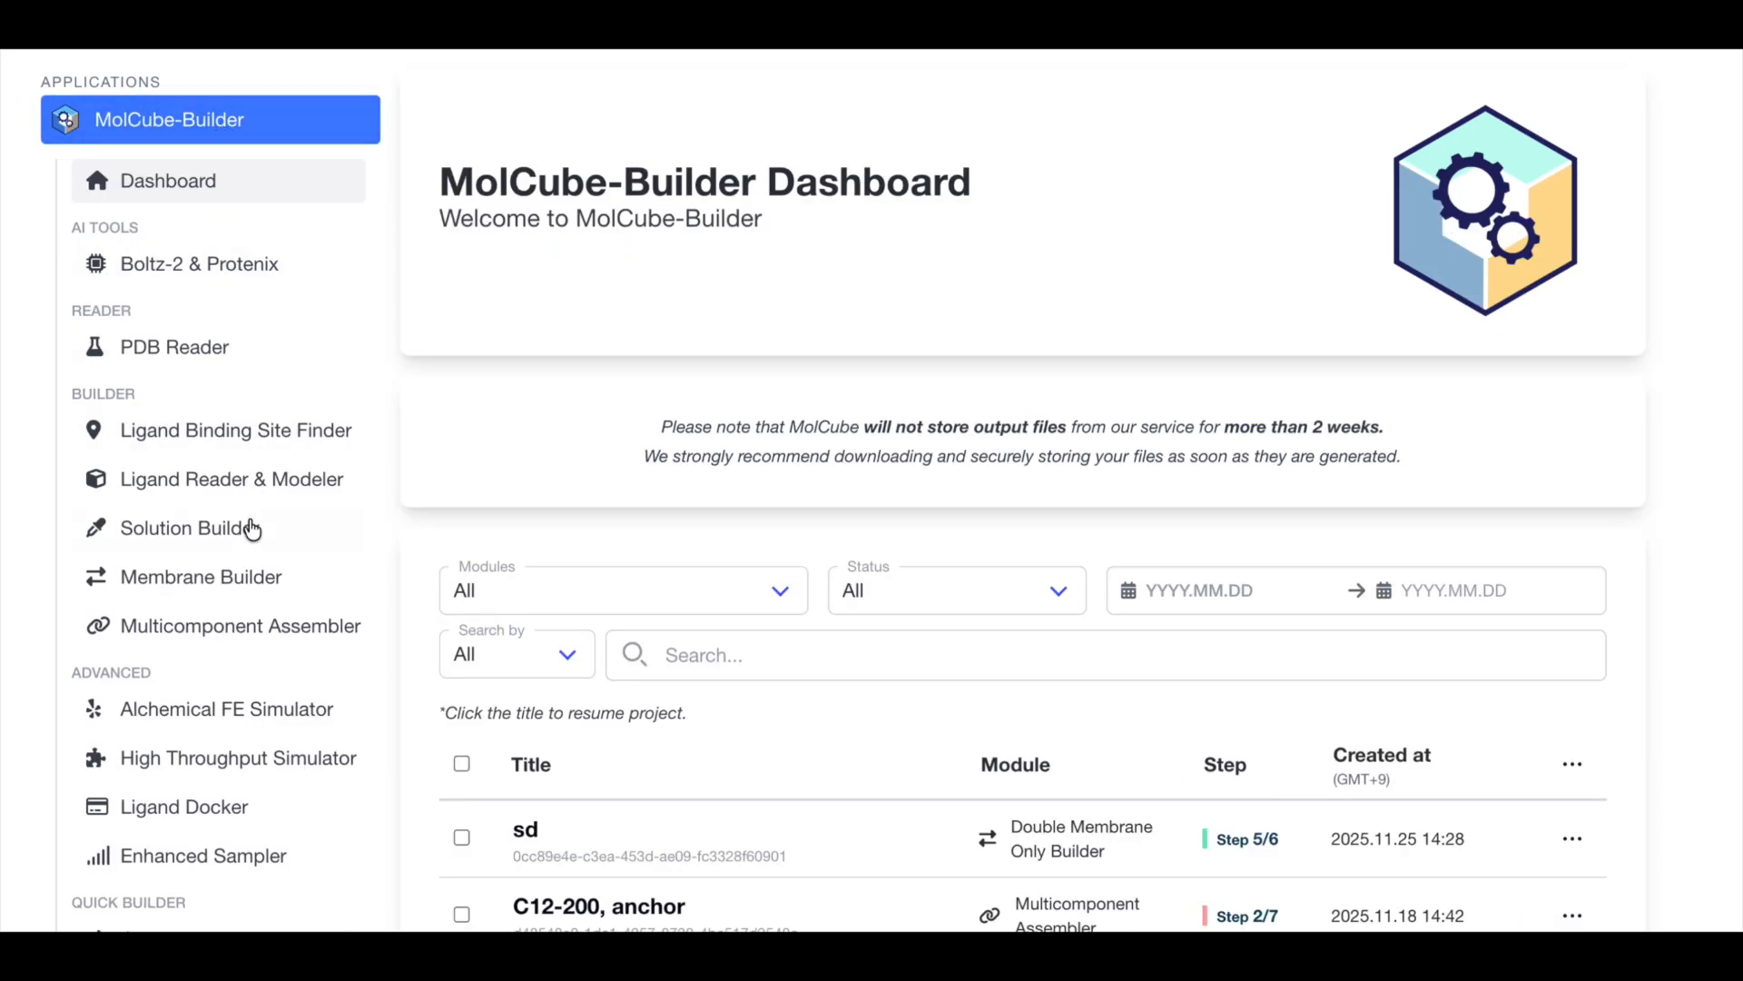
{"action": "left_click", "coordinate": [237, 581]}
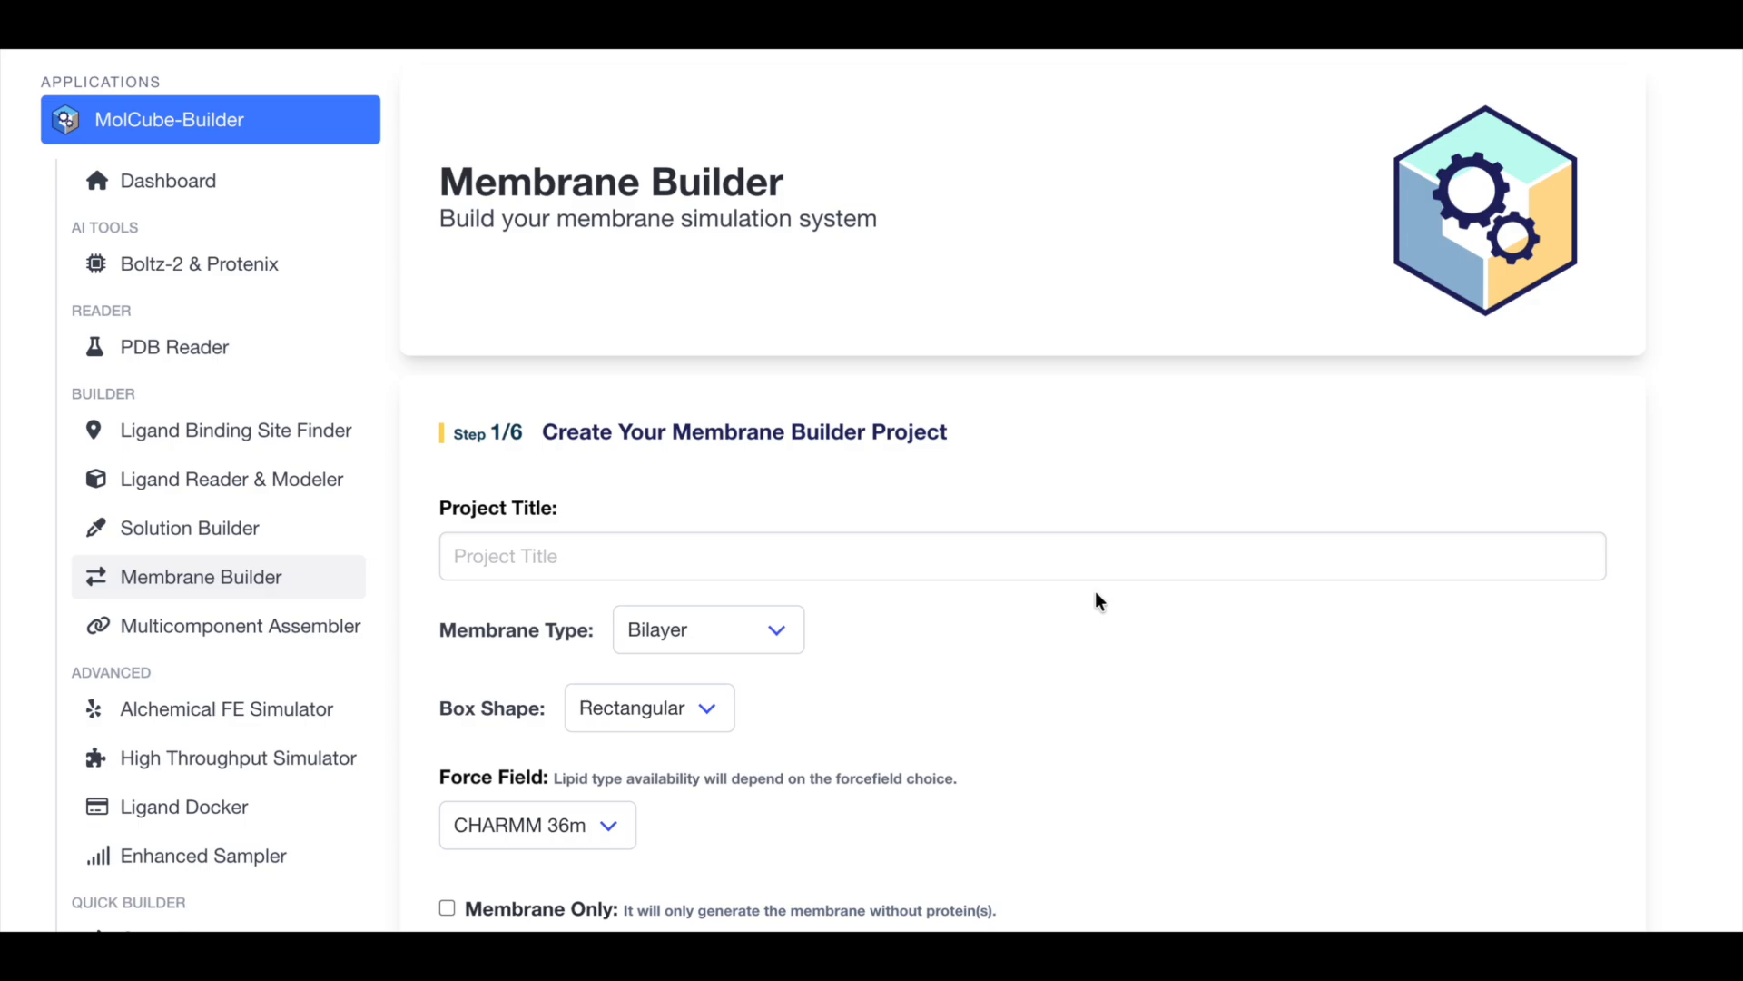
{"action": "left_click", "coordinate": [1113, 566]}
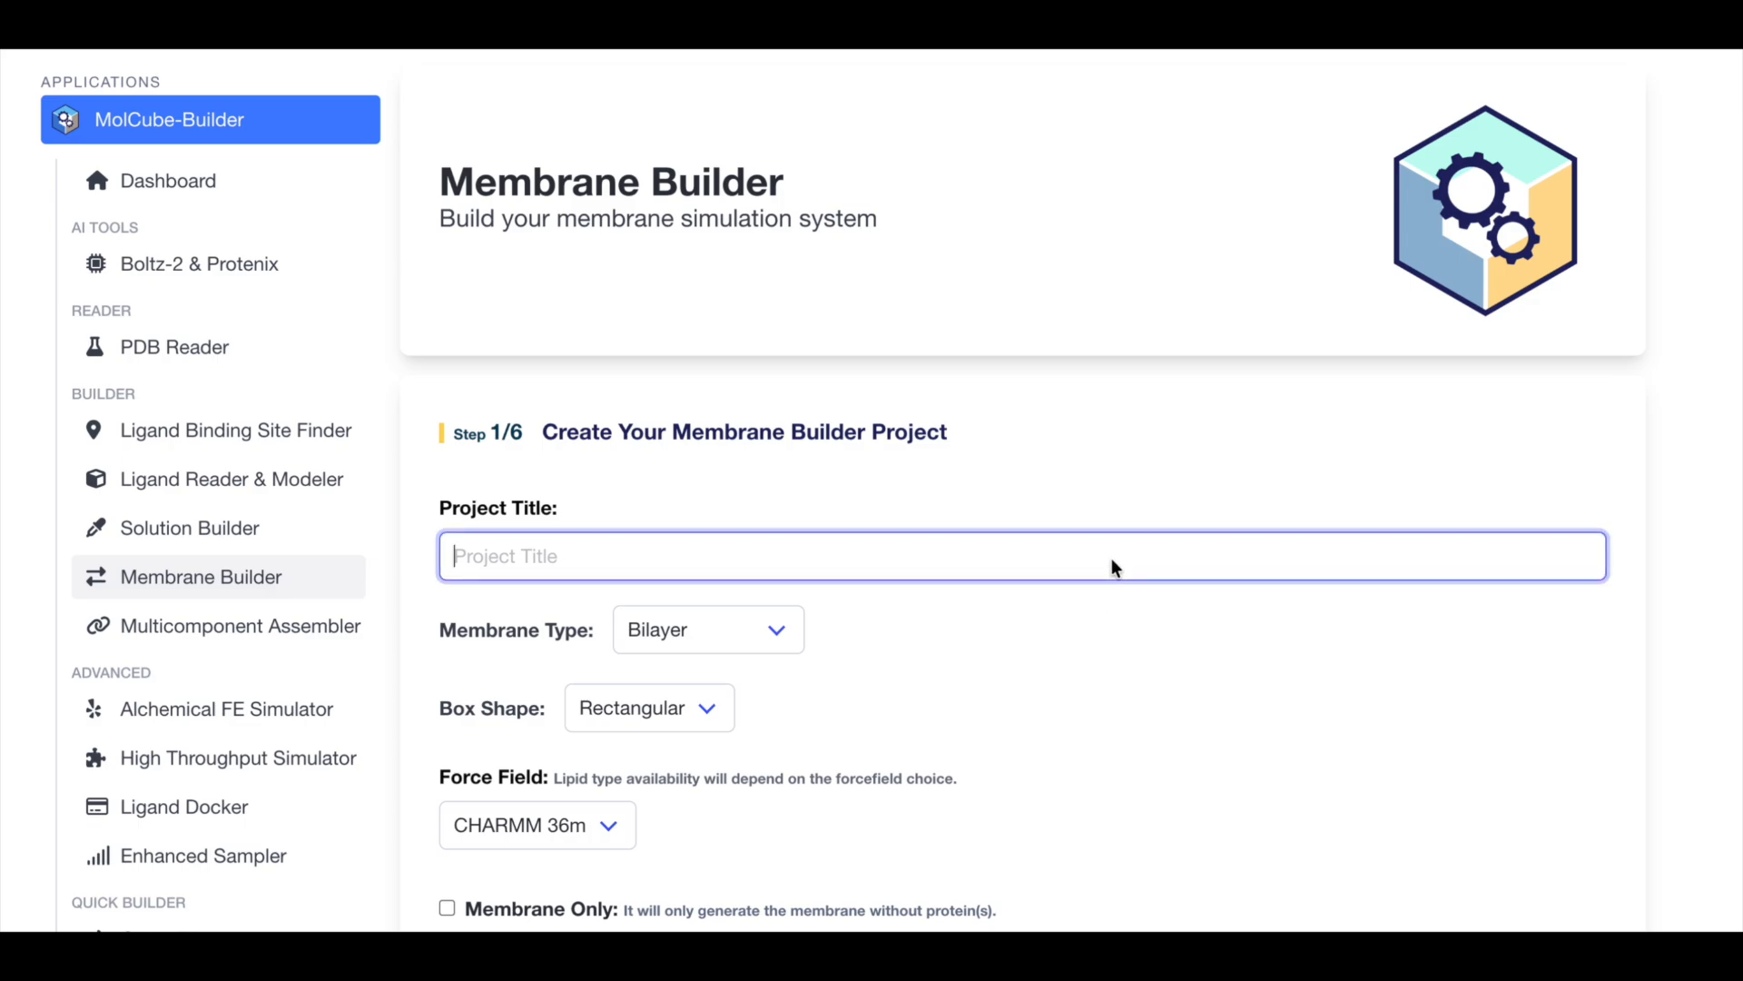
{"action": "type", "text": "8qk"}
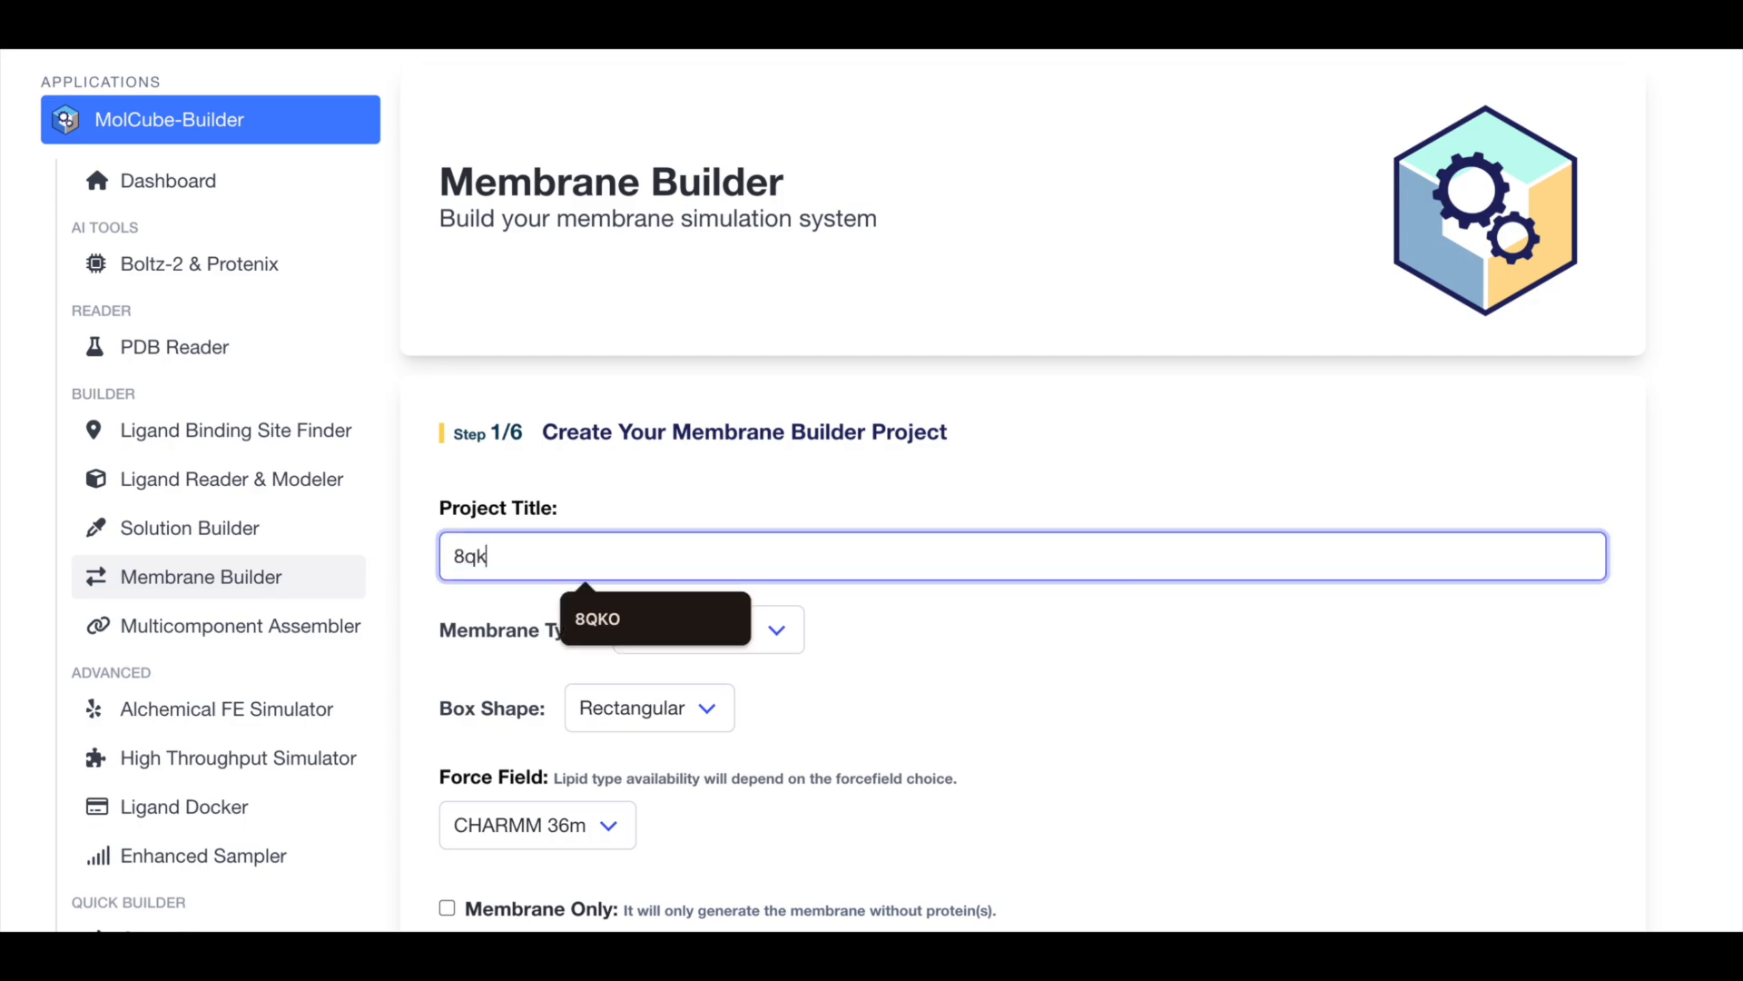
{"action": "key", "text": "BackSpace"}
{"action": "key", "text": "BackSpace"}
{"action": "type", "text": "QKO"}
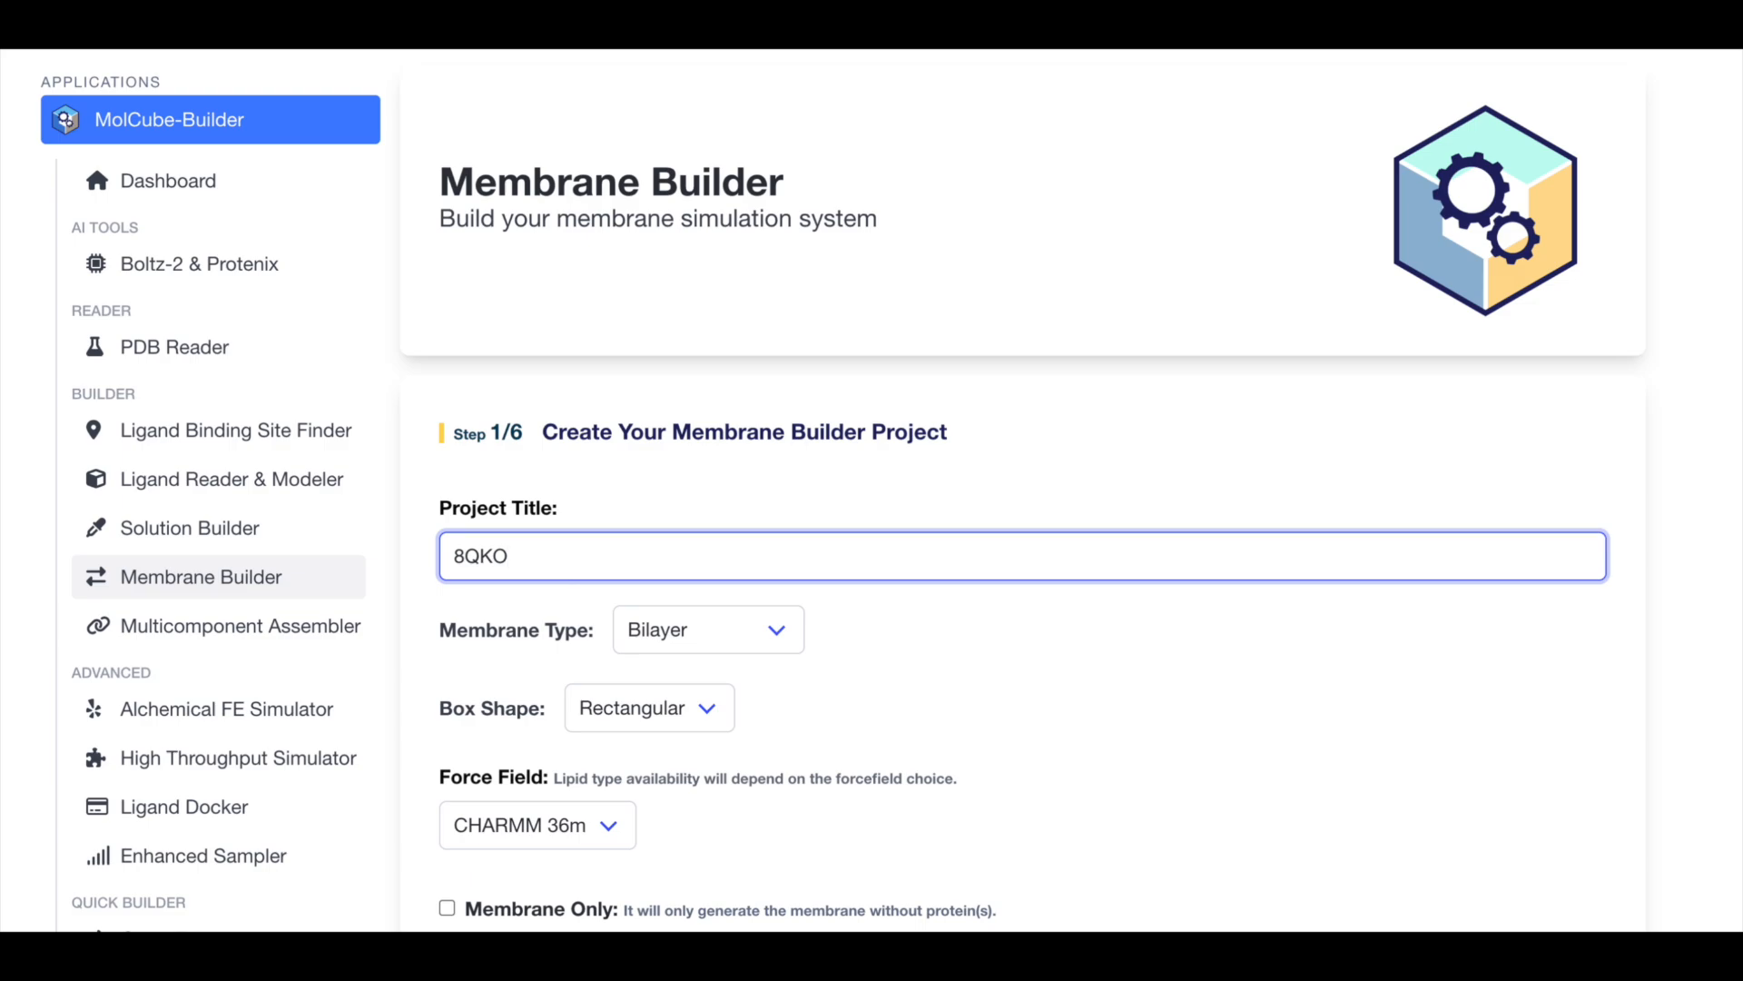
Step: Set the membrane type to Double Bilayer, keeping the Rectangular box shape and the CHARMM 36m force field
{"action": "left_click", "coordinate": [787, 631]}
{"action": "left_click", "coordinate": [953, 660]}
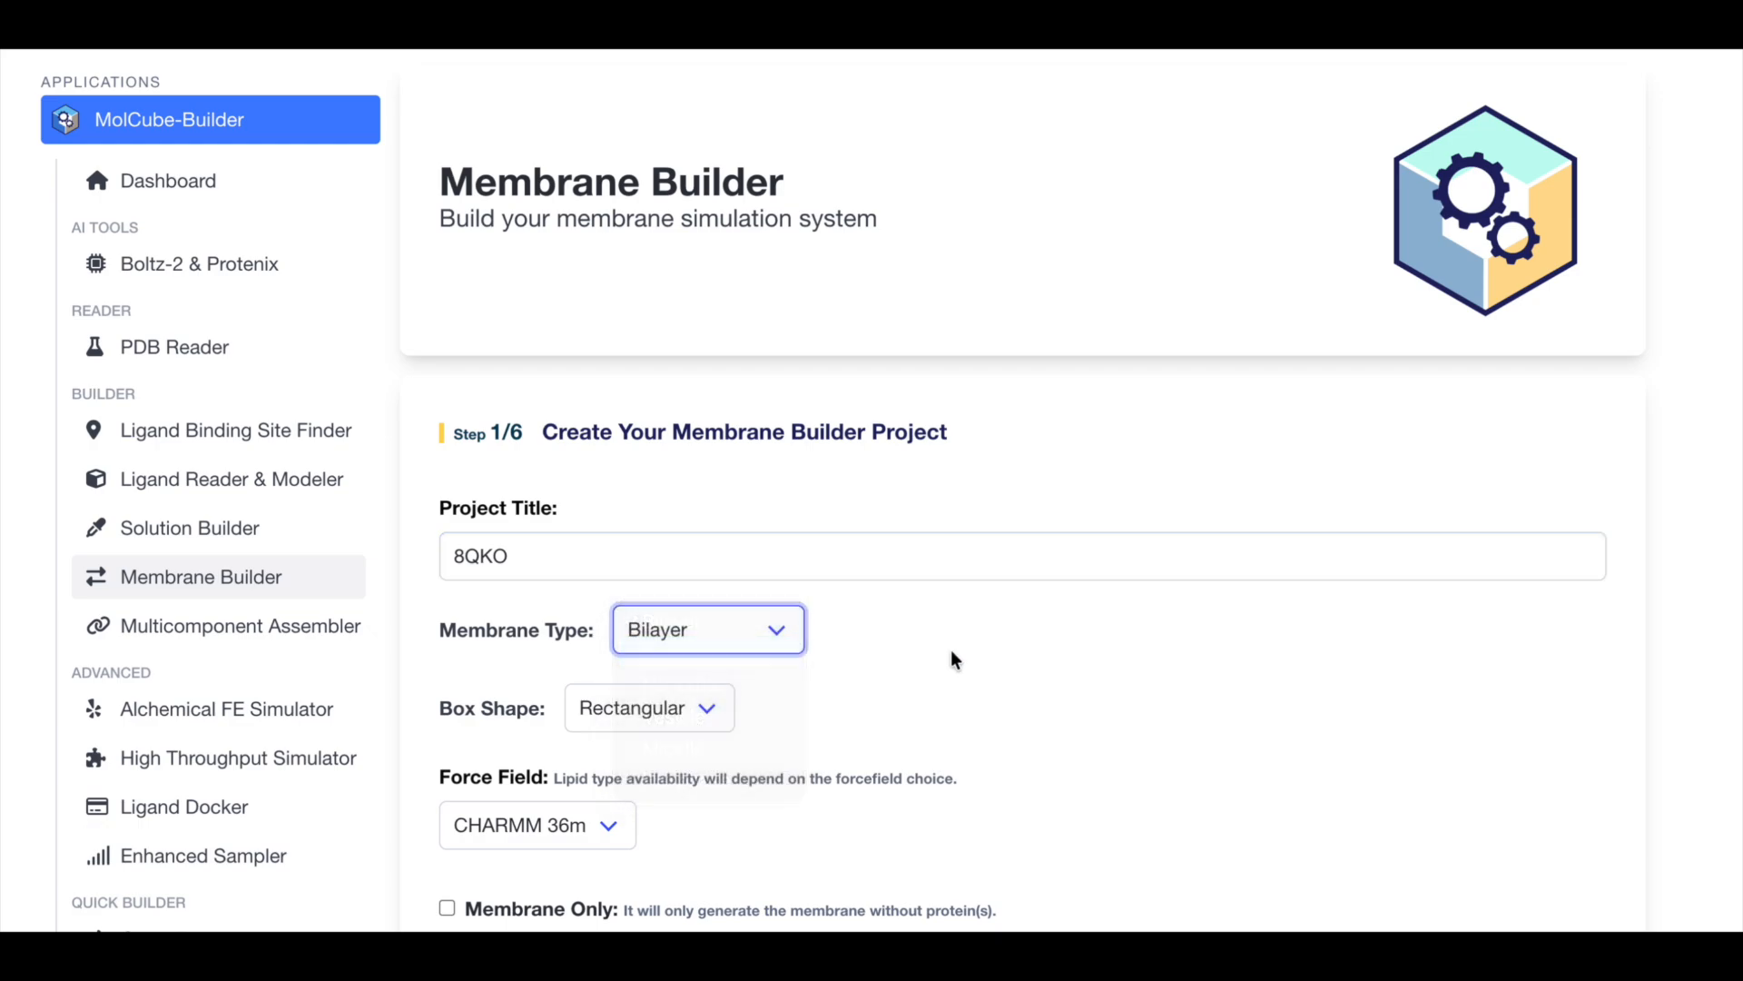
{"action": "scroll", "coordinate": [1170, 681], "scroll_direction": "down", "scroll_amount": 1}
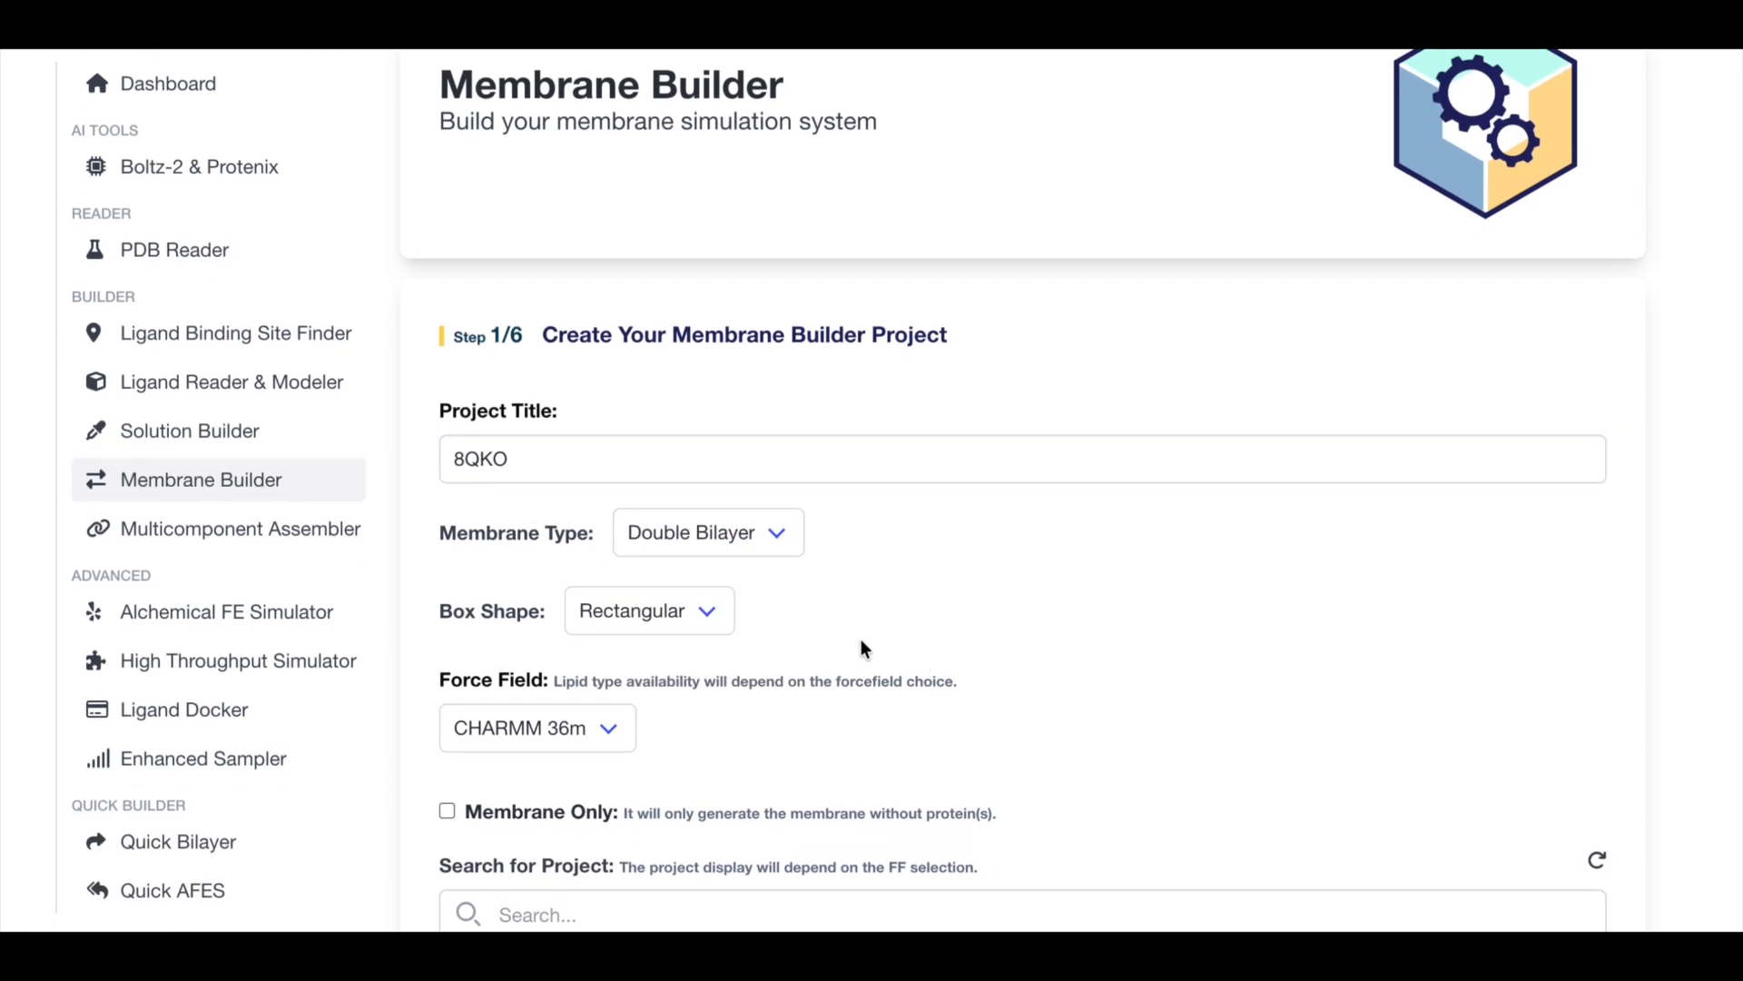
{"action": "left_click", "coordinate": [722, 627]}
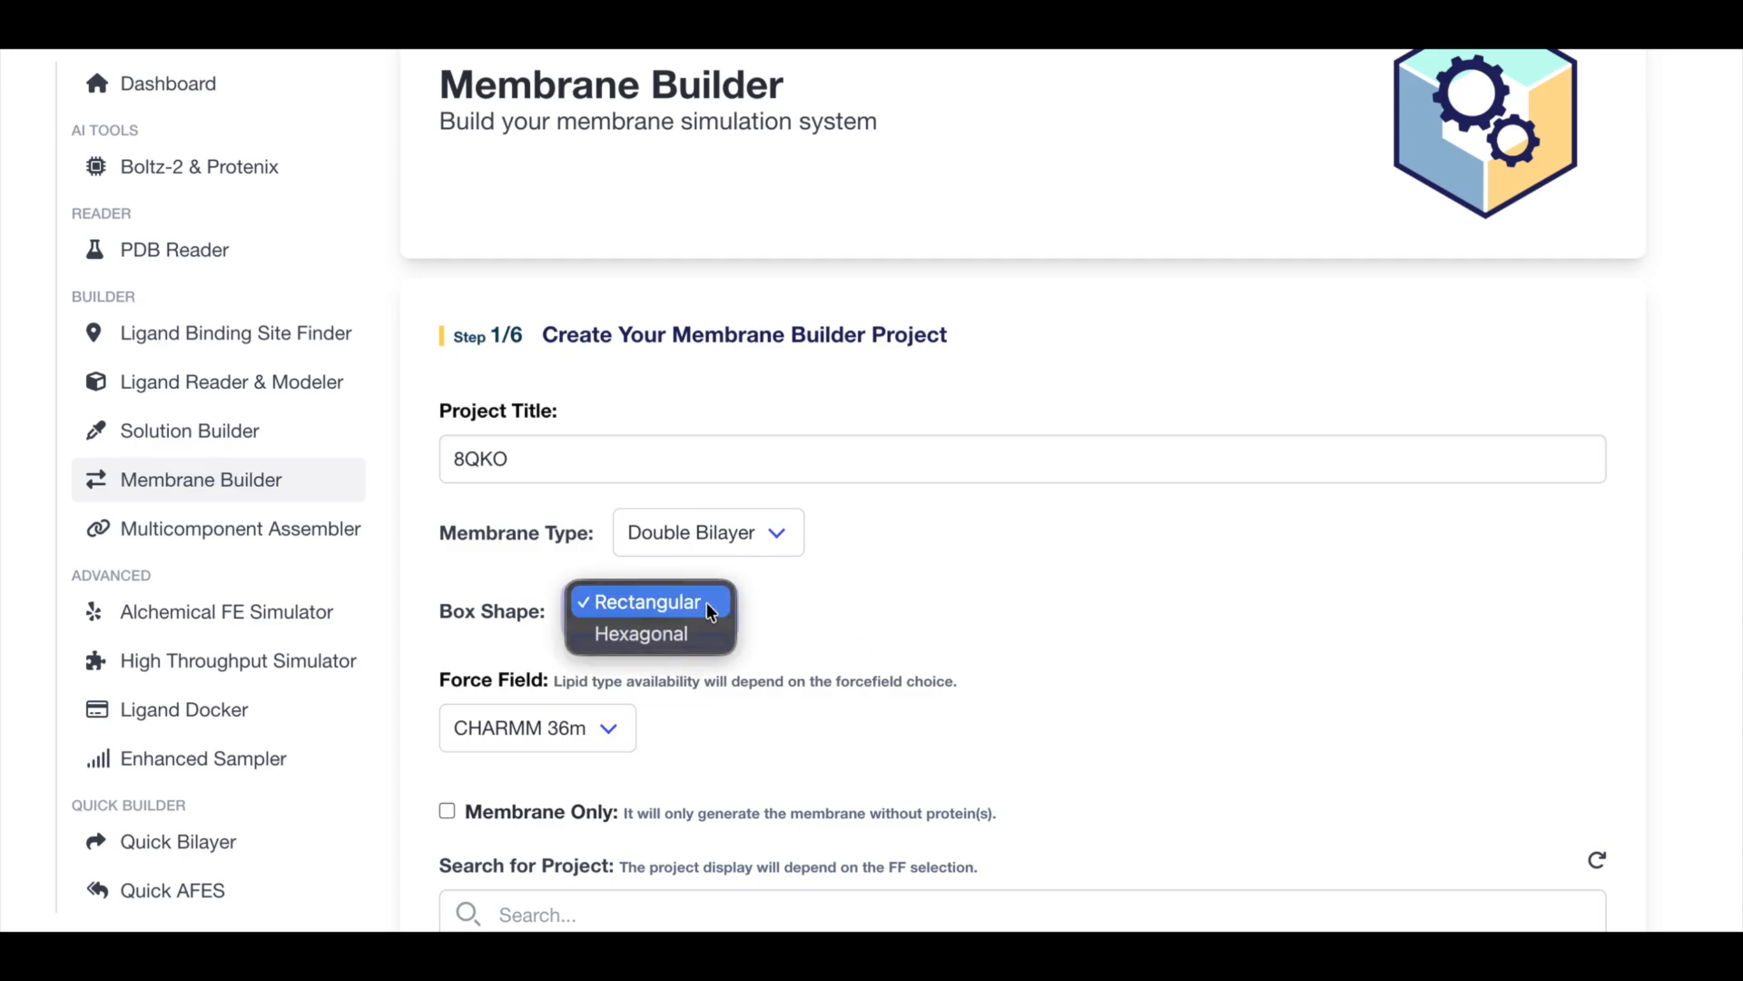
{"action": "left_click", "coordinate": [710, 615]}
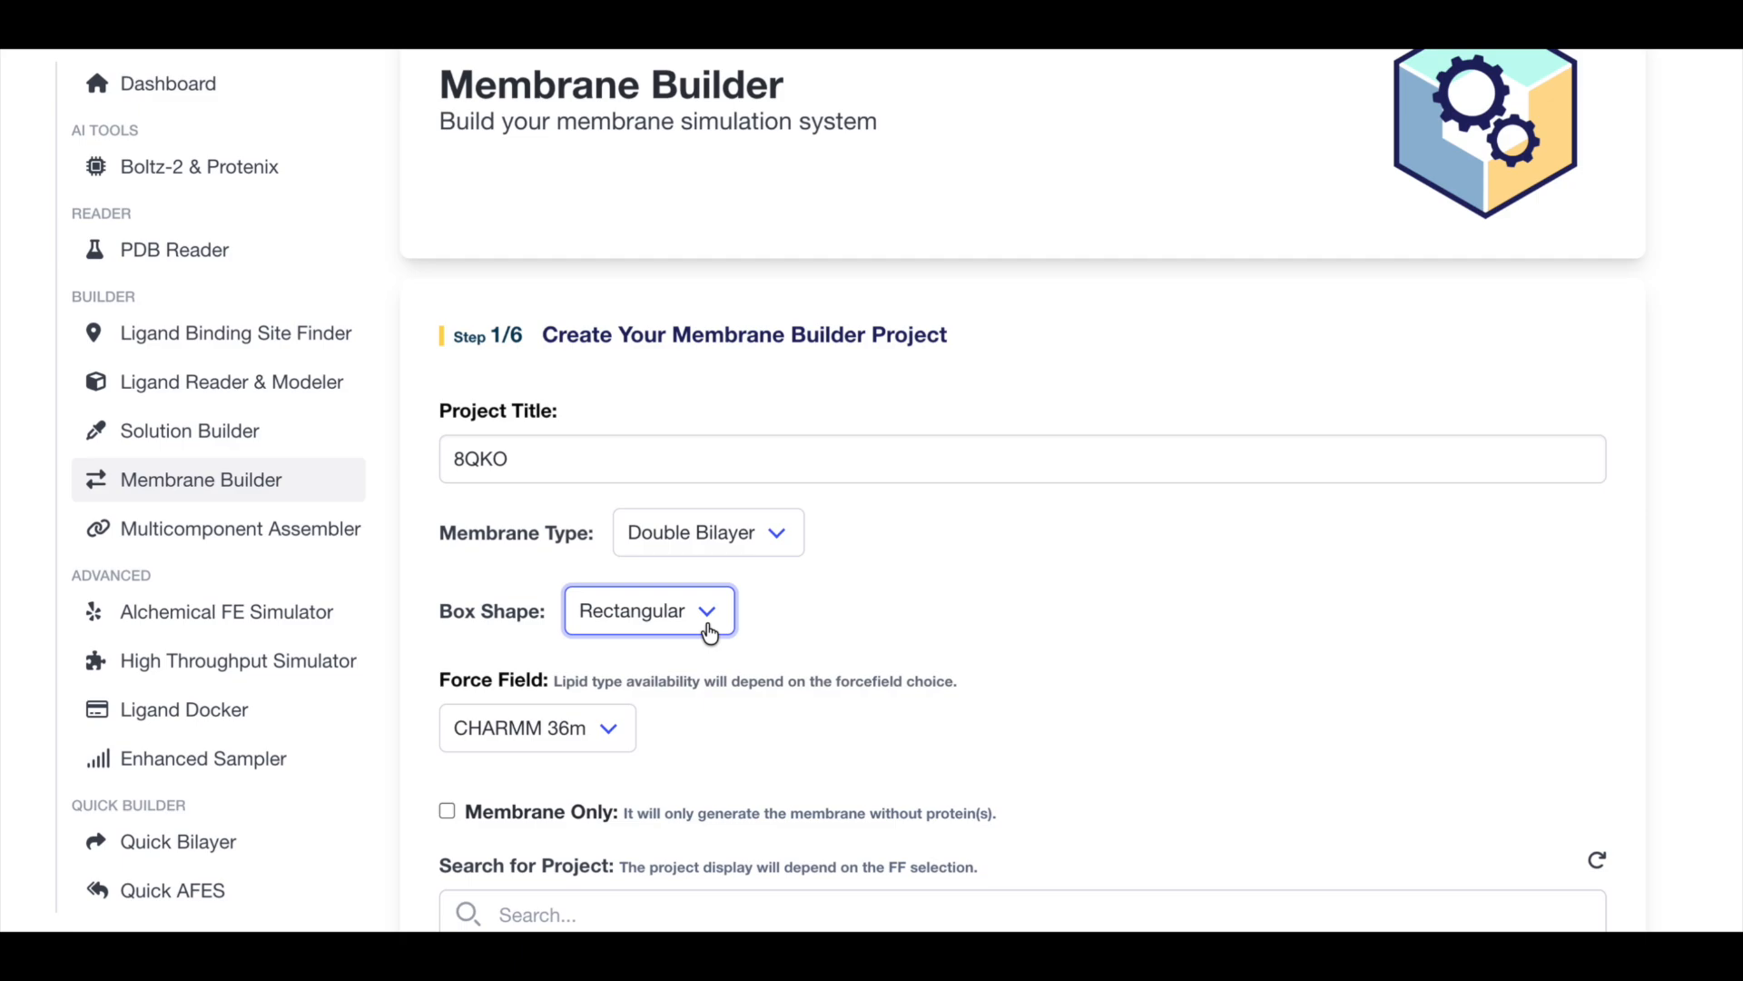
{"action": "left_click", "coordinate": [609, 731]}
{"action": "left_click", "coordinate": [740, 738]}
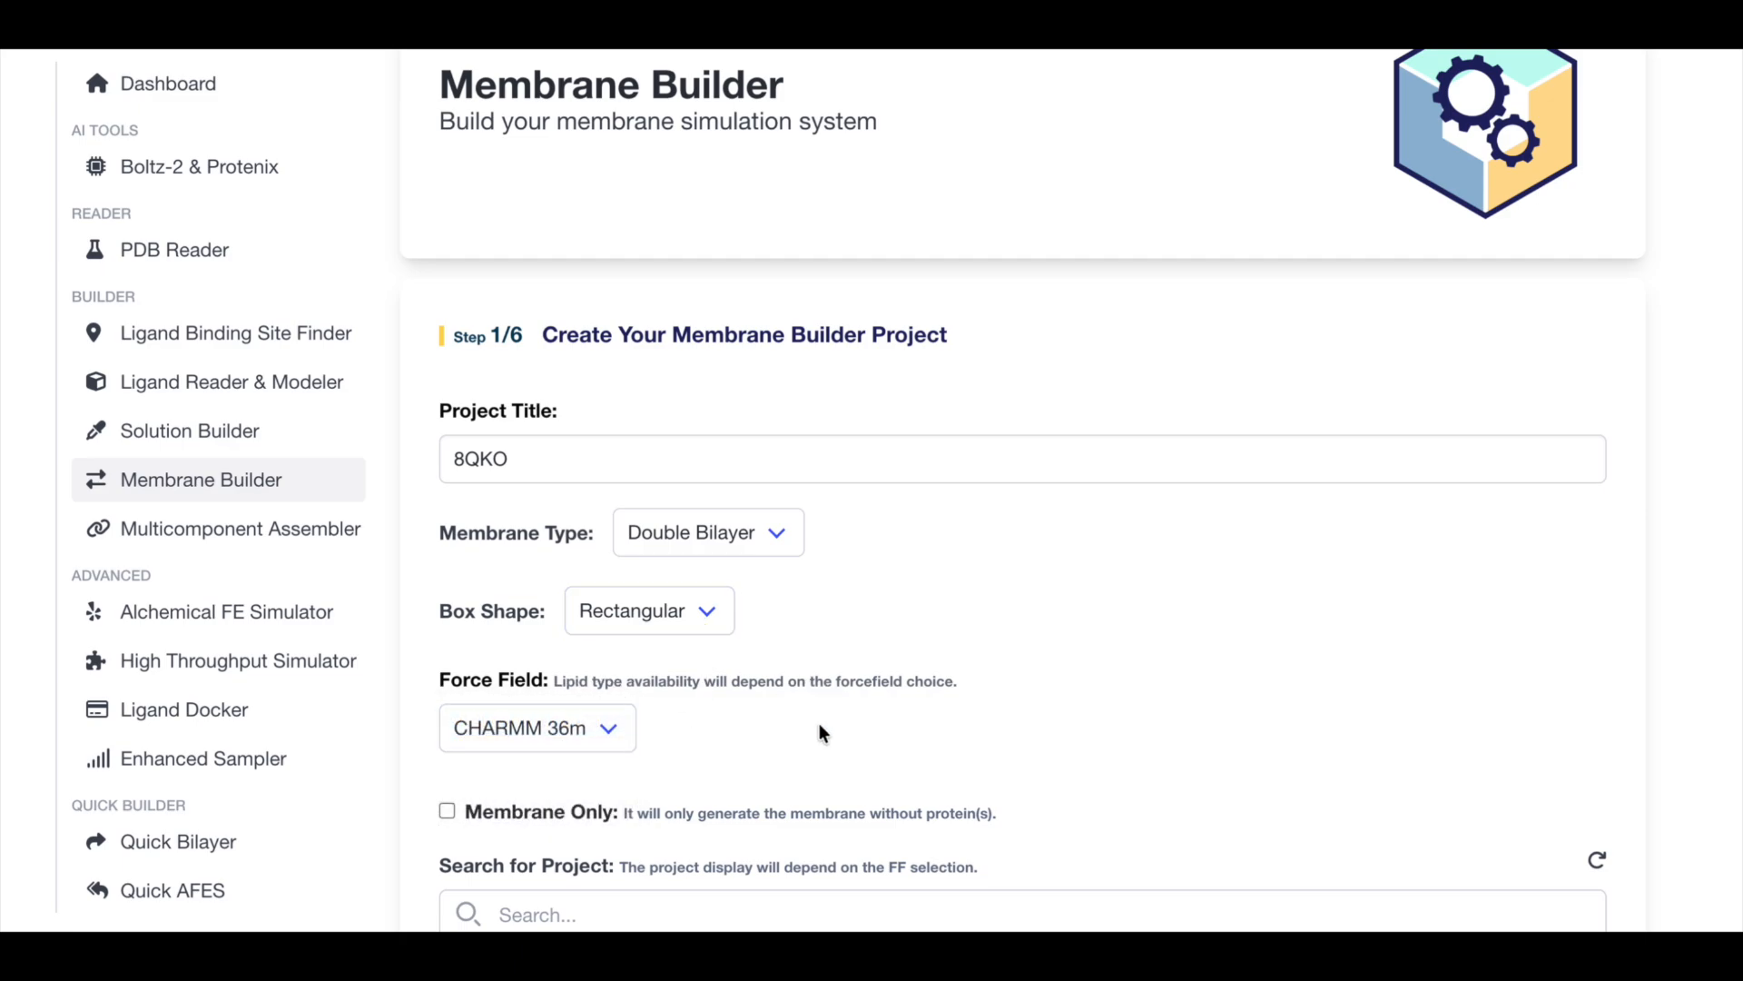
Step: Search the existing projects for 8QKO, select the matching project as the input structure, and submit it
{"action": "scroll", "coordinate": [817, 728], "scroll_direction": "down", "scroll_amount": 3}
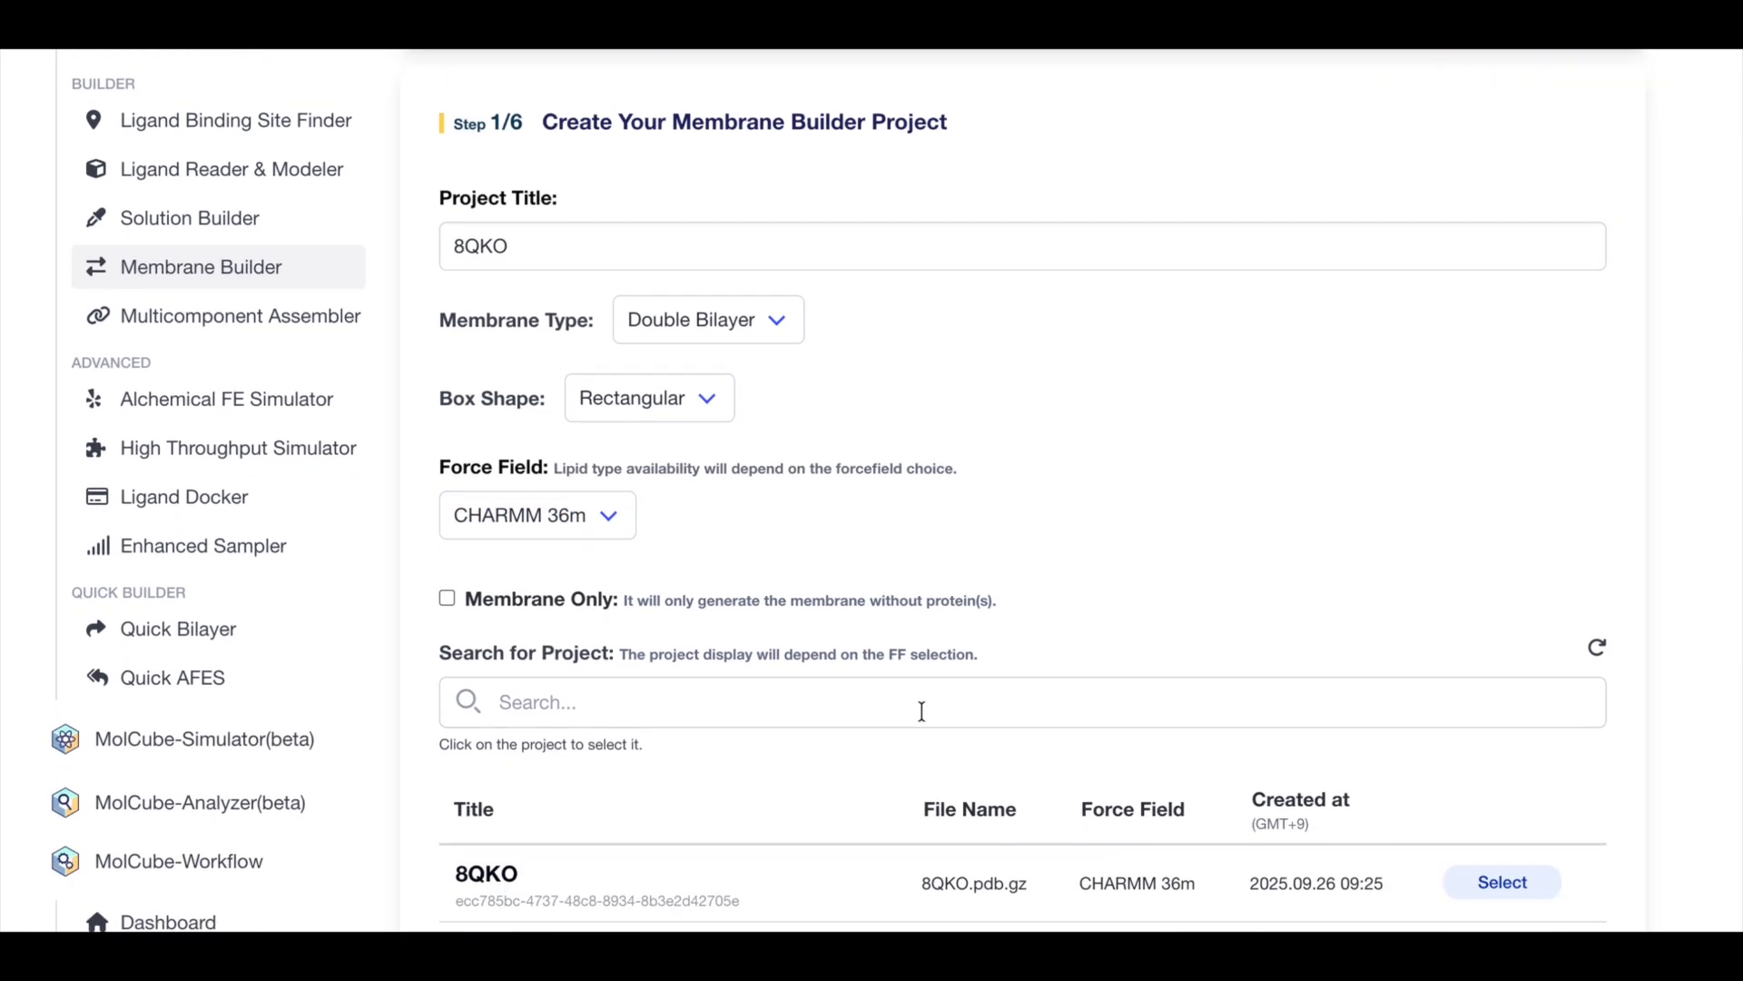
{"action": "scroll", "coordinate": [922, 695], "scroll_direction": "down", "scroll_amount": 4}
{"action": "left_click", "coordinate": [936, 378]}
{"action": "type", "text": "8QKO"}
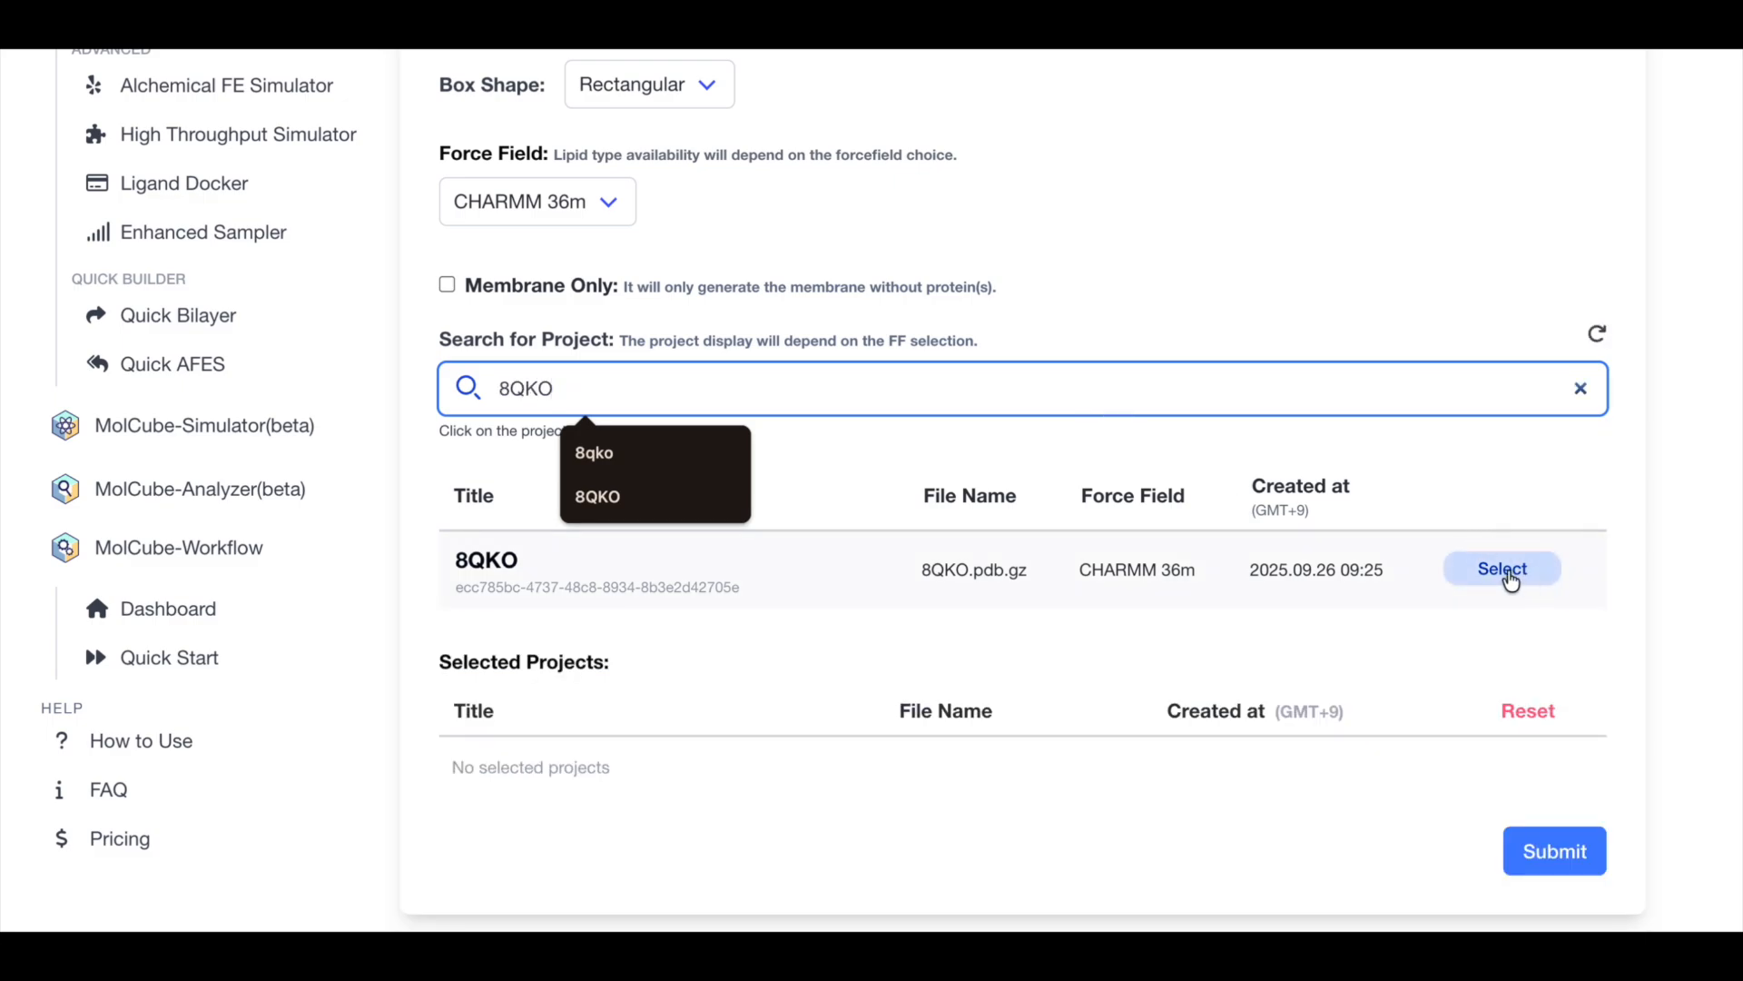
{"action": "left_click", "coordinate": [1511, 581]}
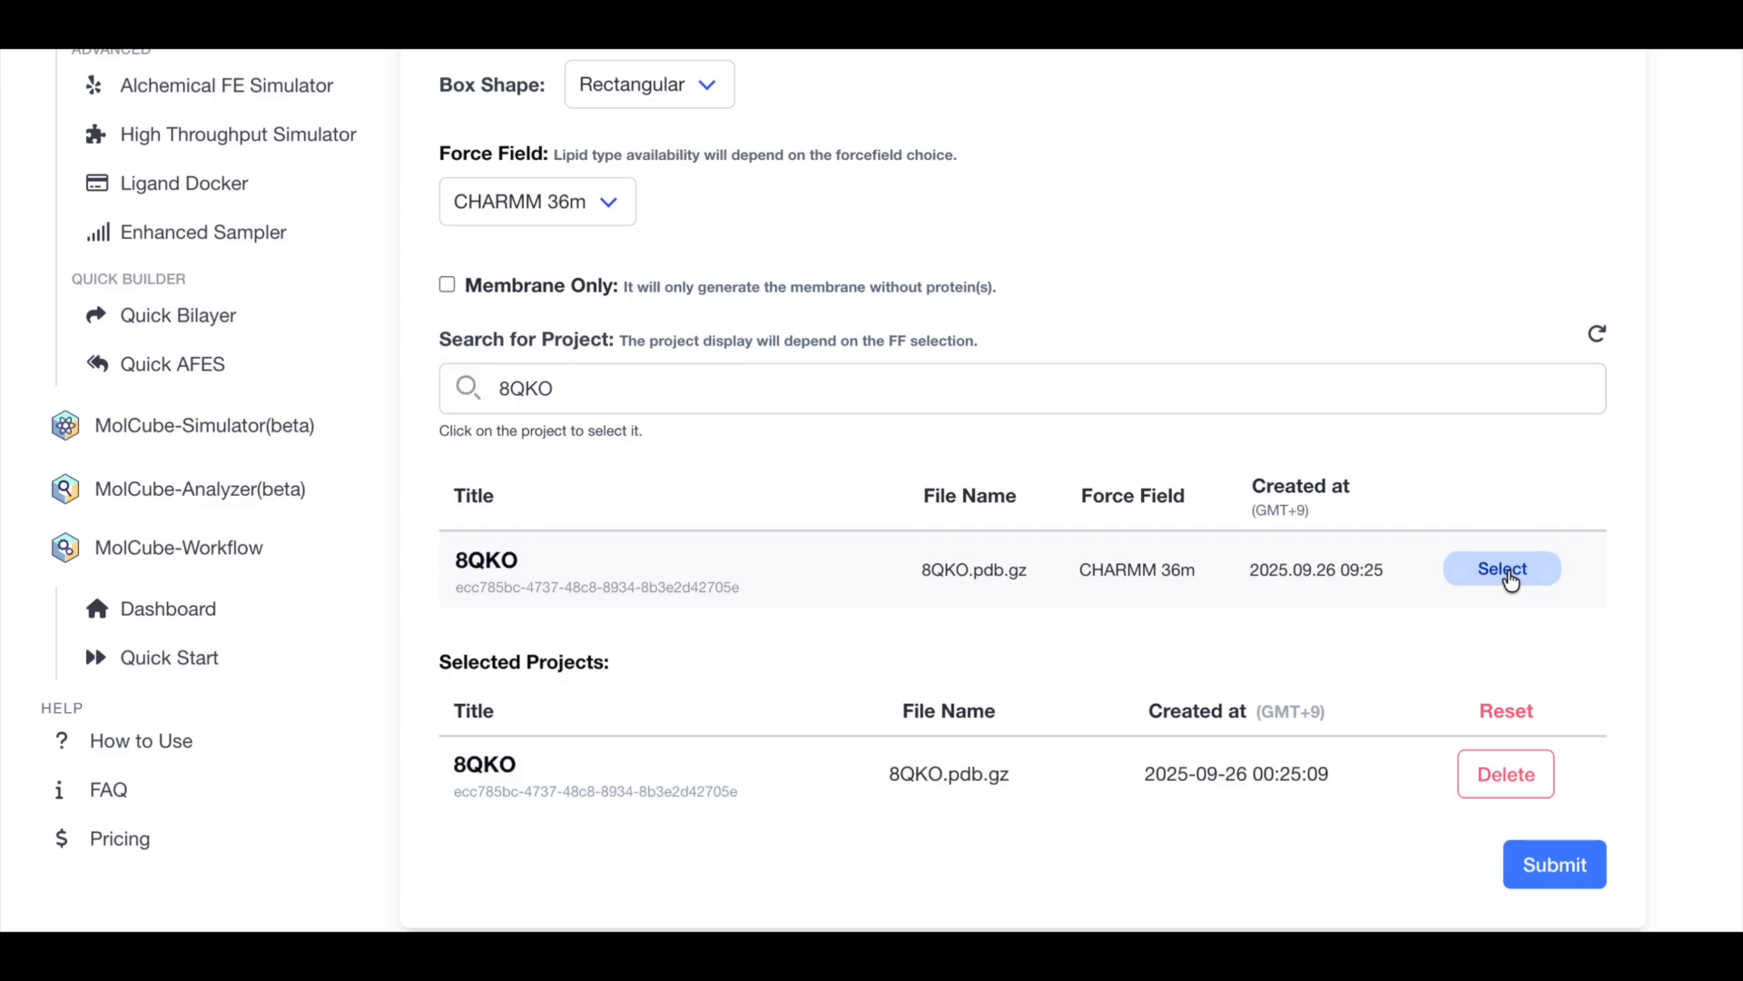
{"action": "left_click", "coordinate": [1555, 864]}
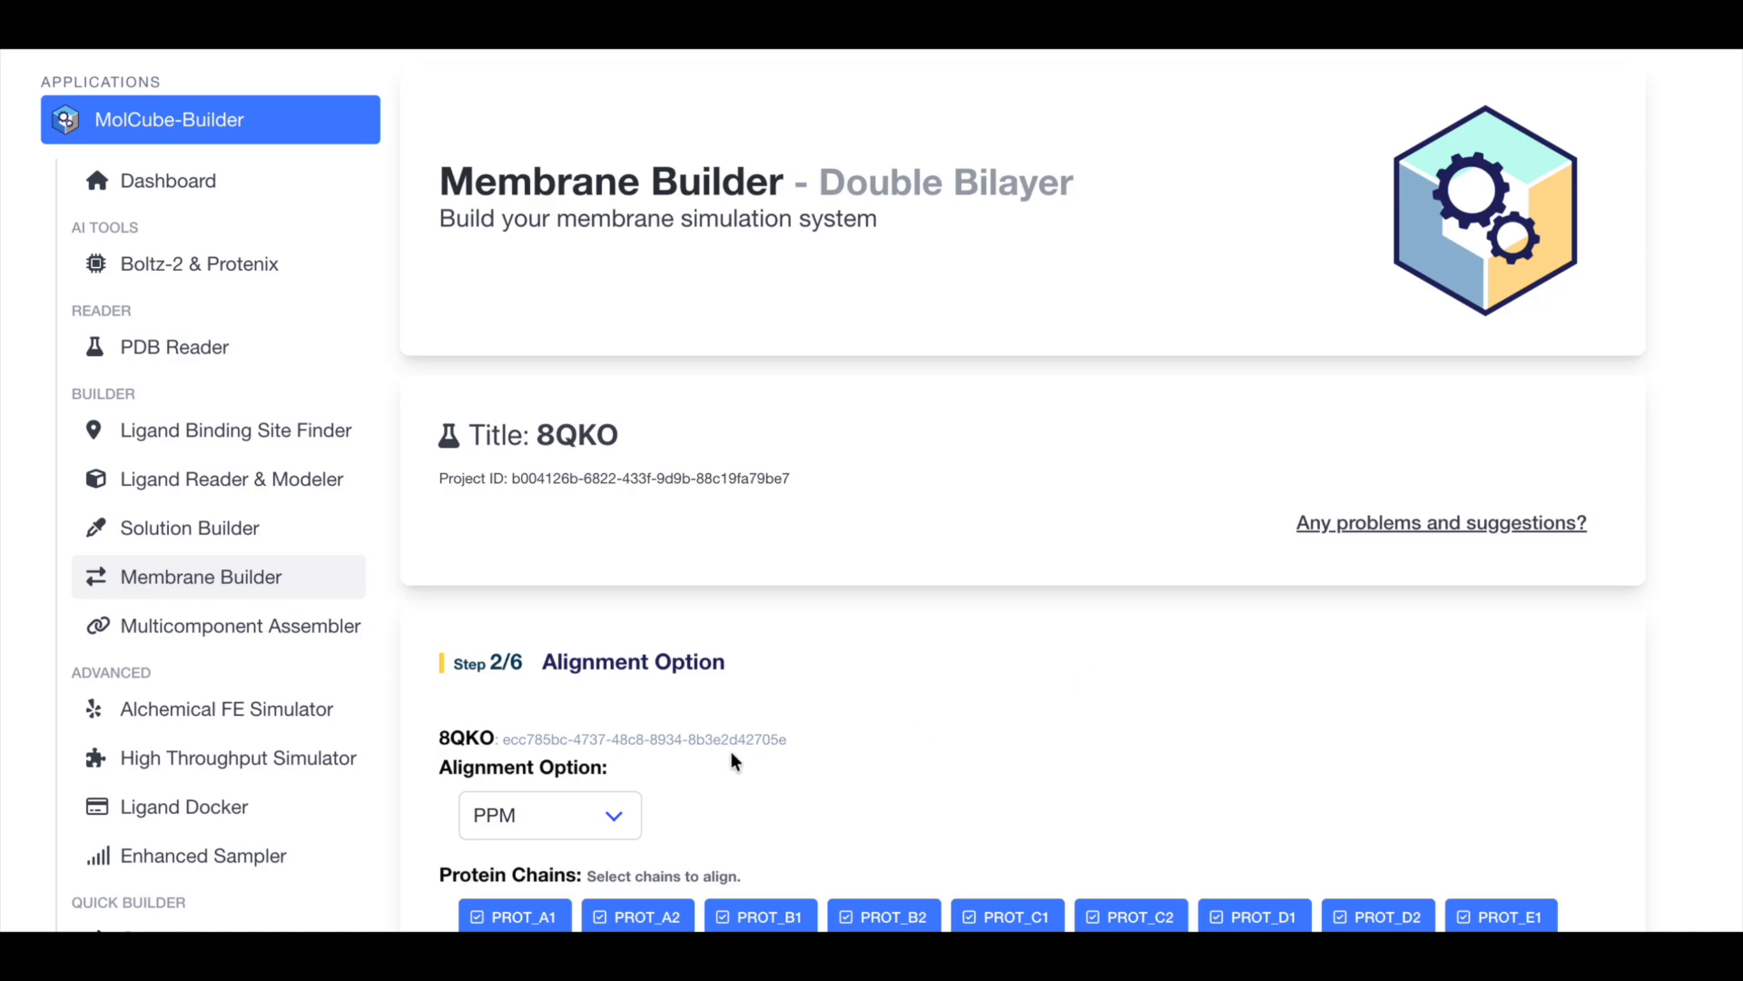
Step: Keep PPM as the alignment option and assign the protein chains to the lower membrane layer
{"action": "left_click", "coordinate": [600, 814]}
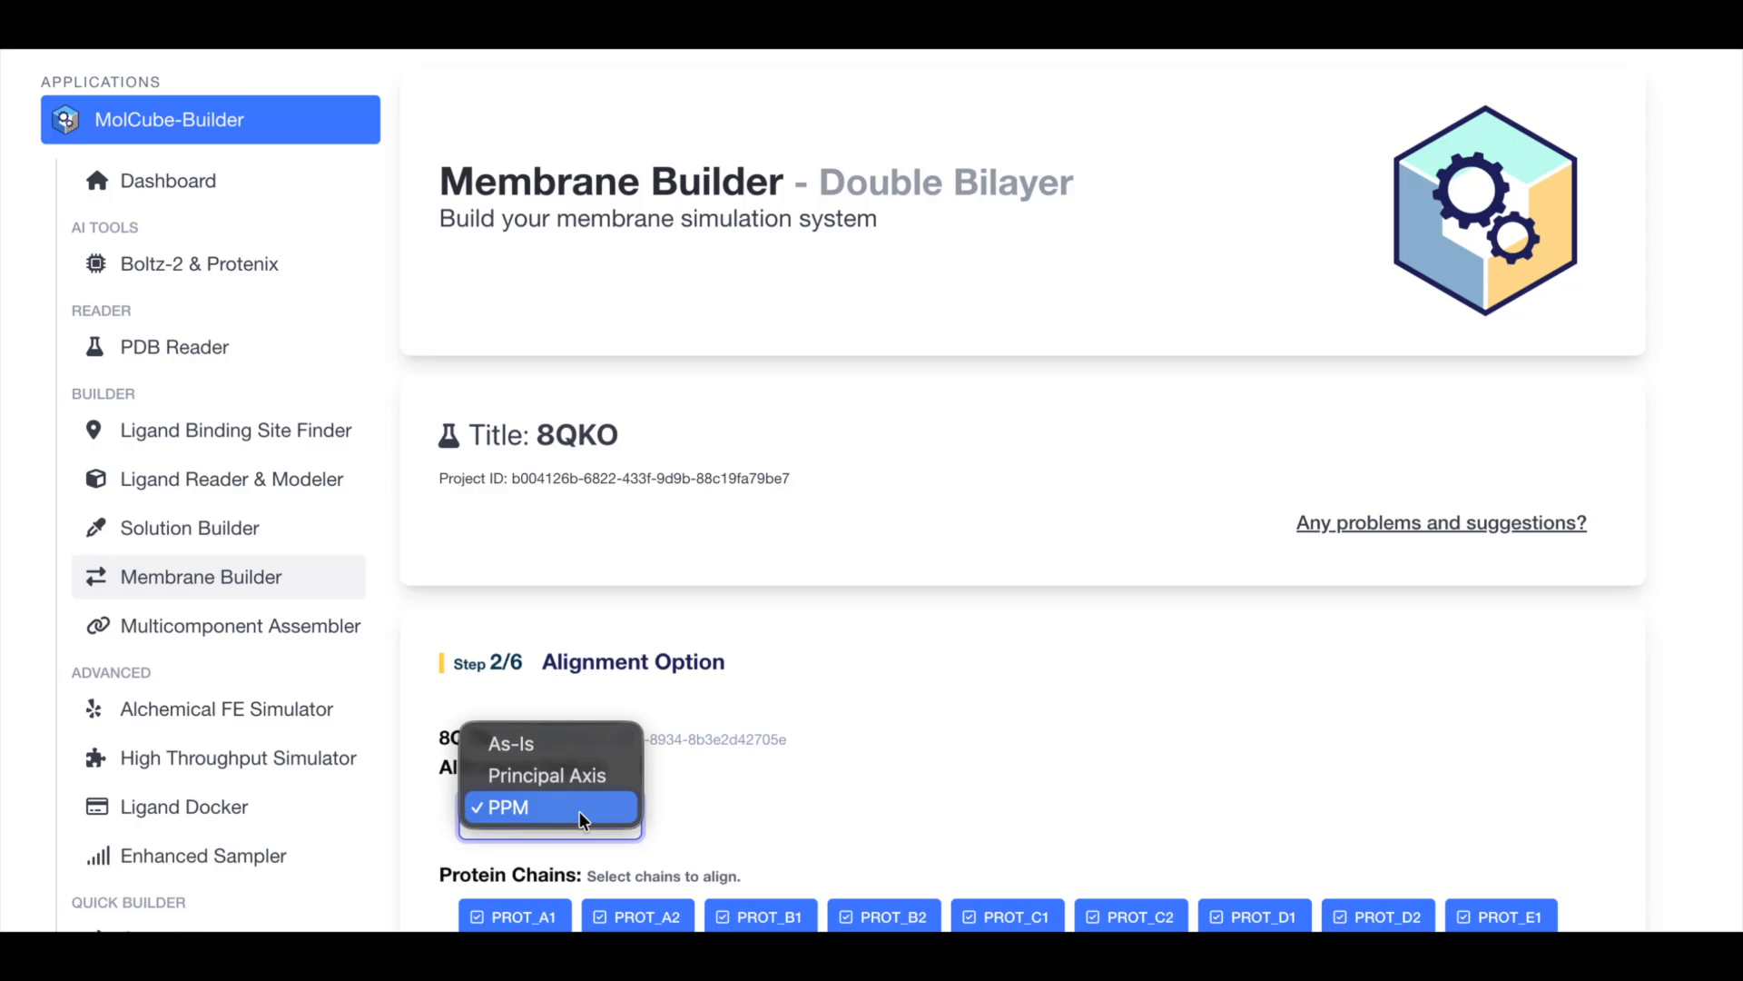
{"action": "left_click", "coordinate": [579, 817]}
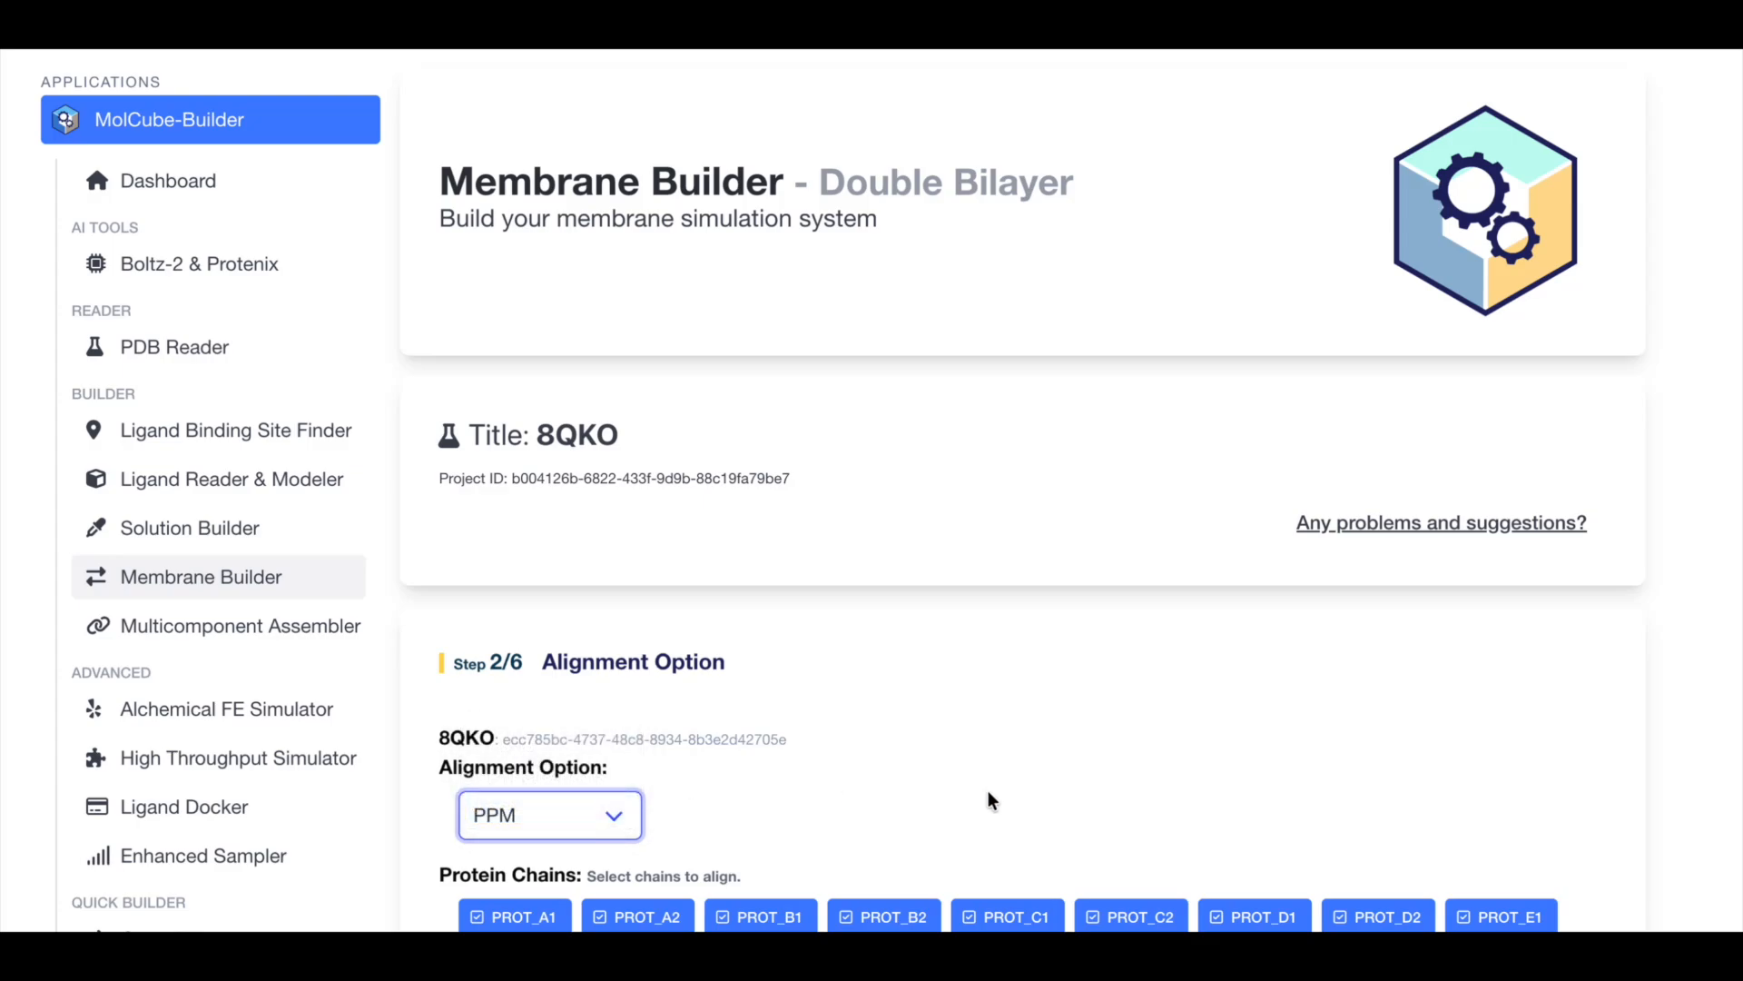
{"action": "scroll", "coordinate": [1211, 669], "scroll_direction": "down", "scroll_amount": 1}
{"action": "scroll", "coordinate": [1211, 669], "scroll_direction": "down", "scroll_amount": 5}
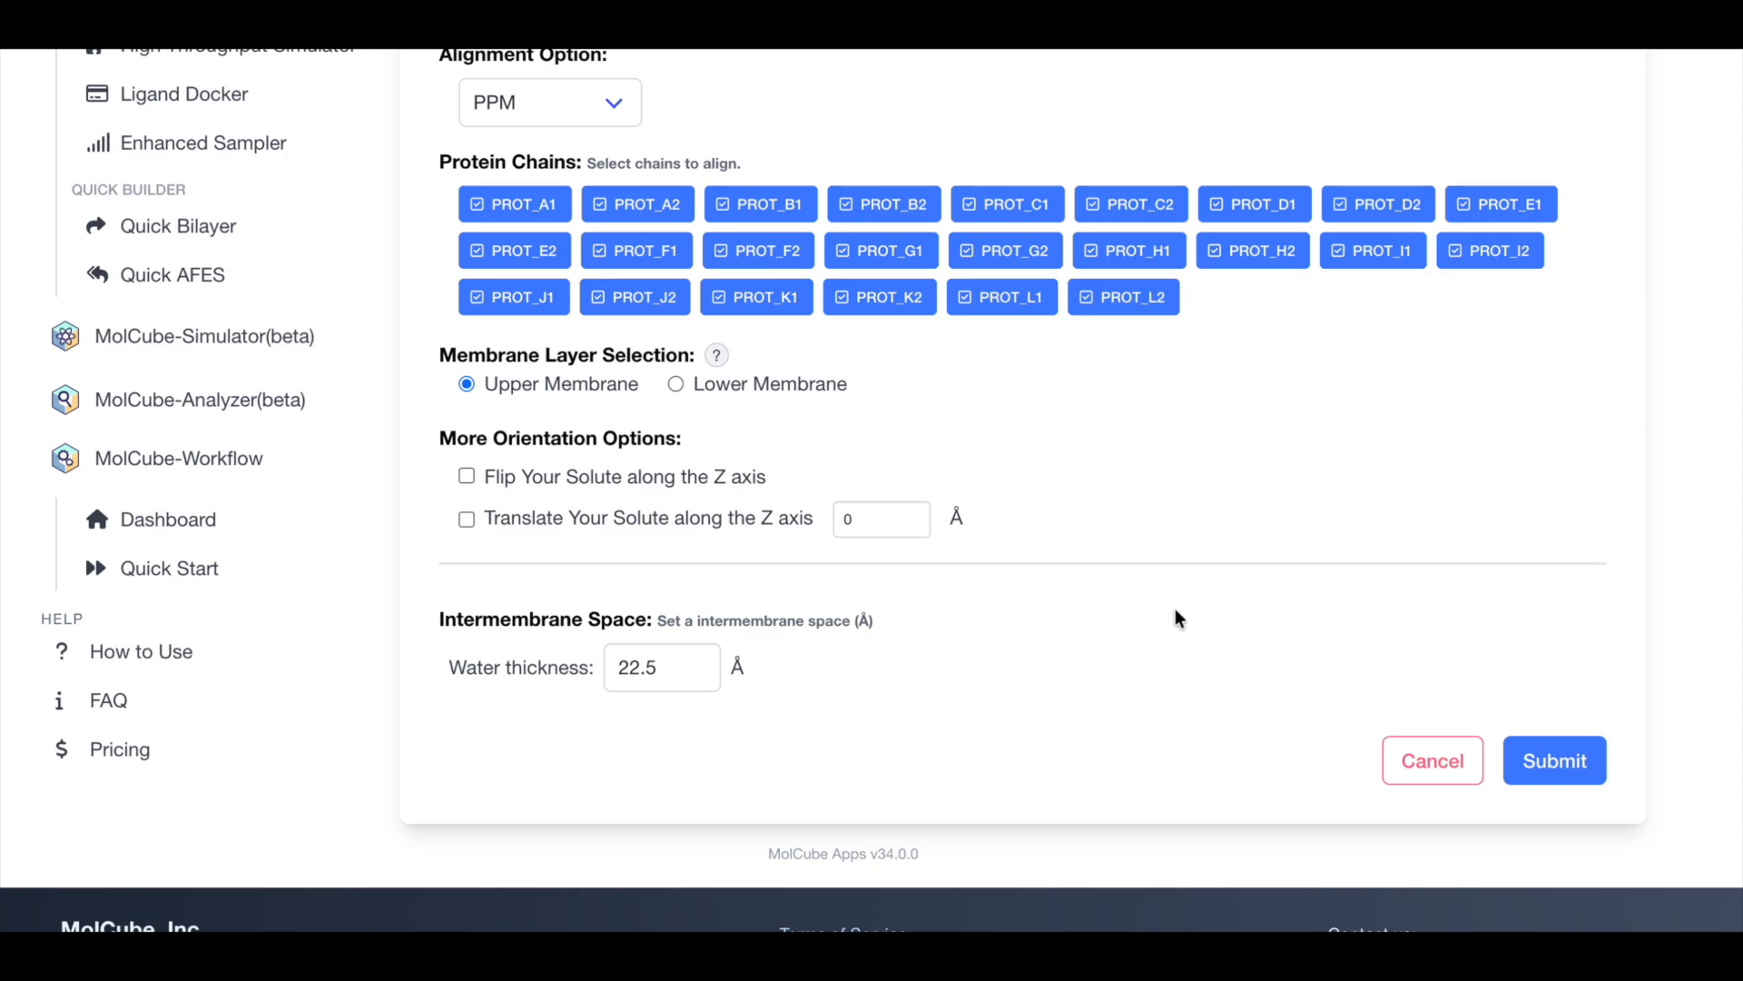
{"action": "left_click", "coordinate": [675, 383]}
{"action": "mouse_move", "coordinate": [723, 364]}
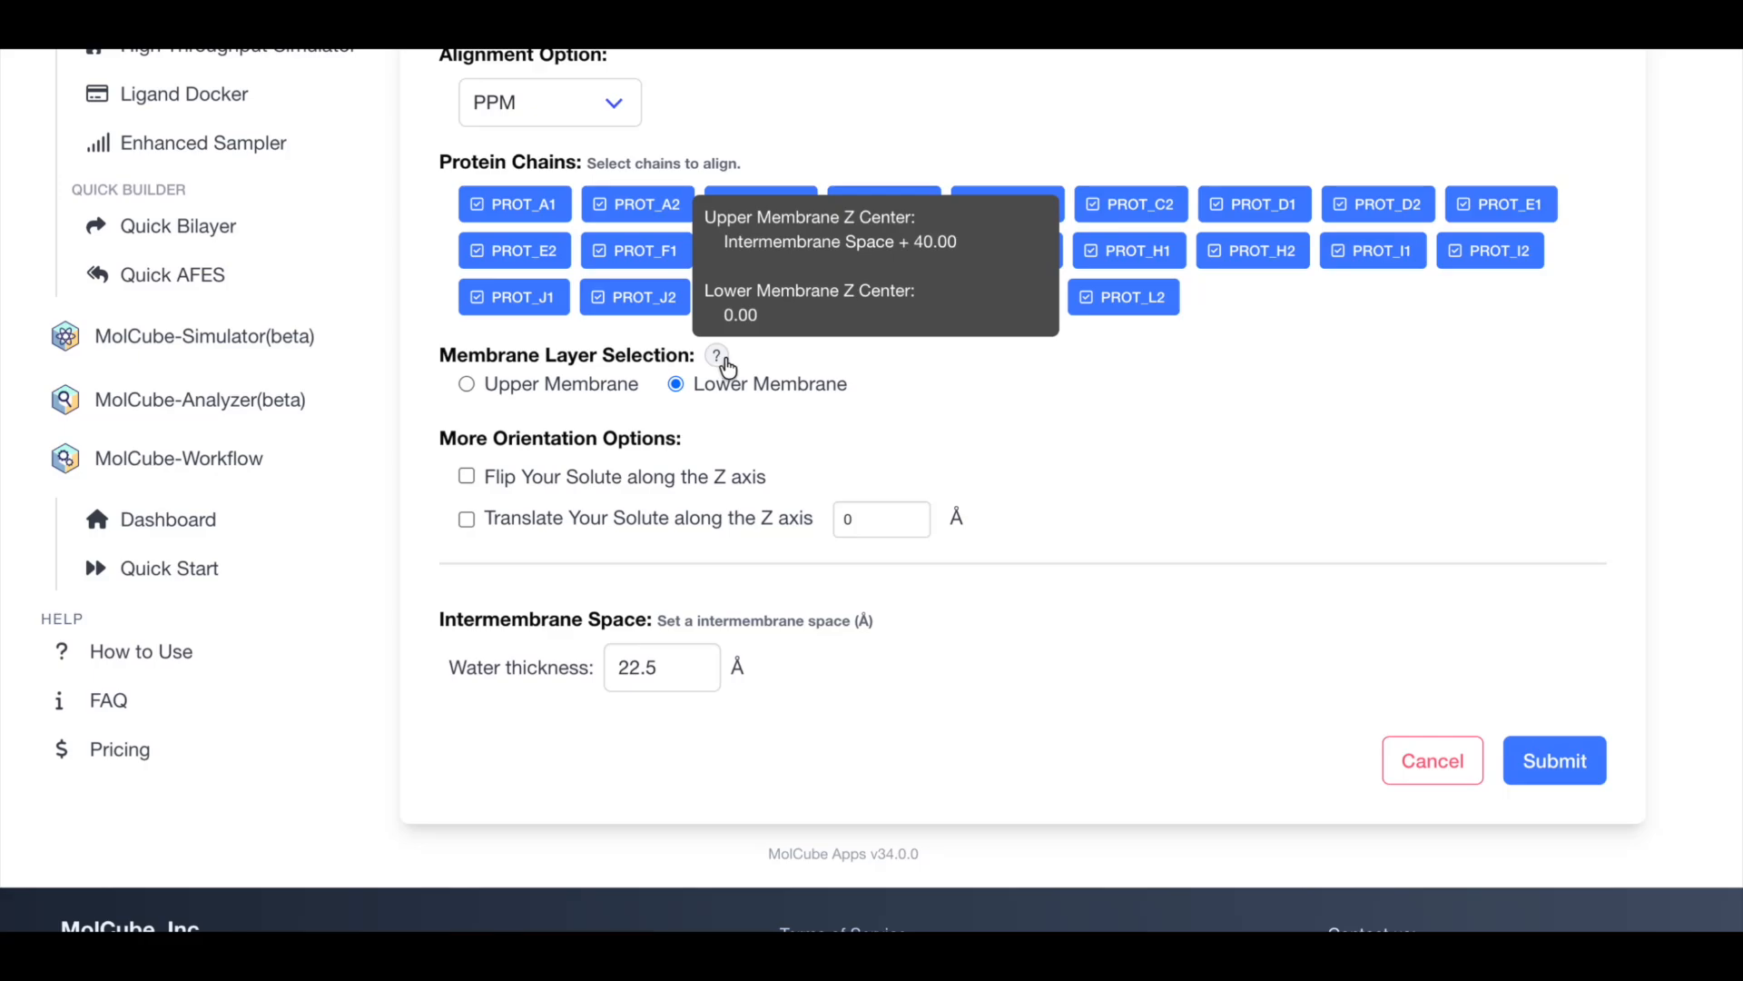
Step: Set the intermembrane water thickness to 38 Å and submit the alignment settings
{"action": "left_click", "coordinate": [681, 663]}
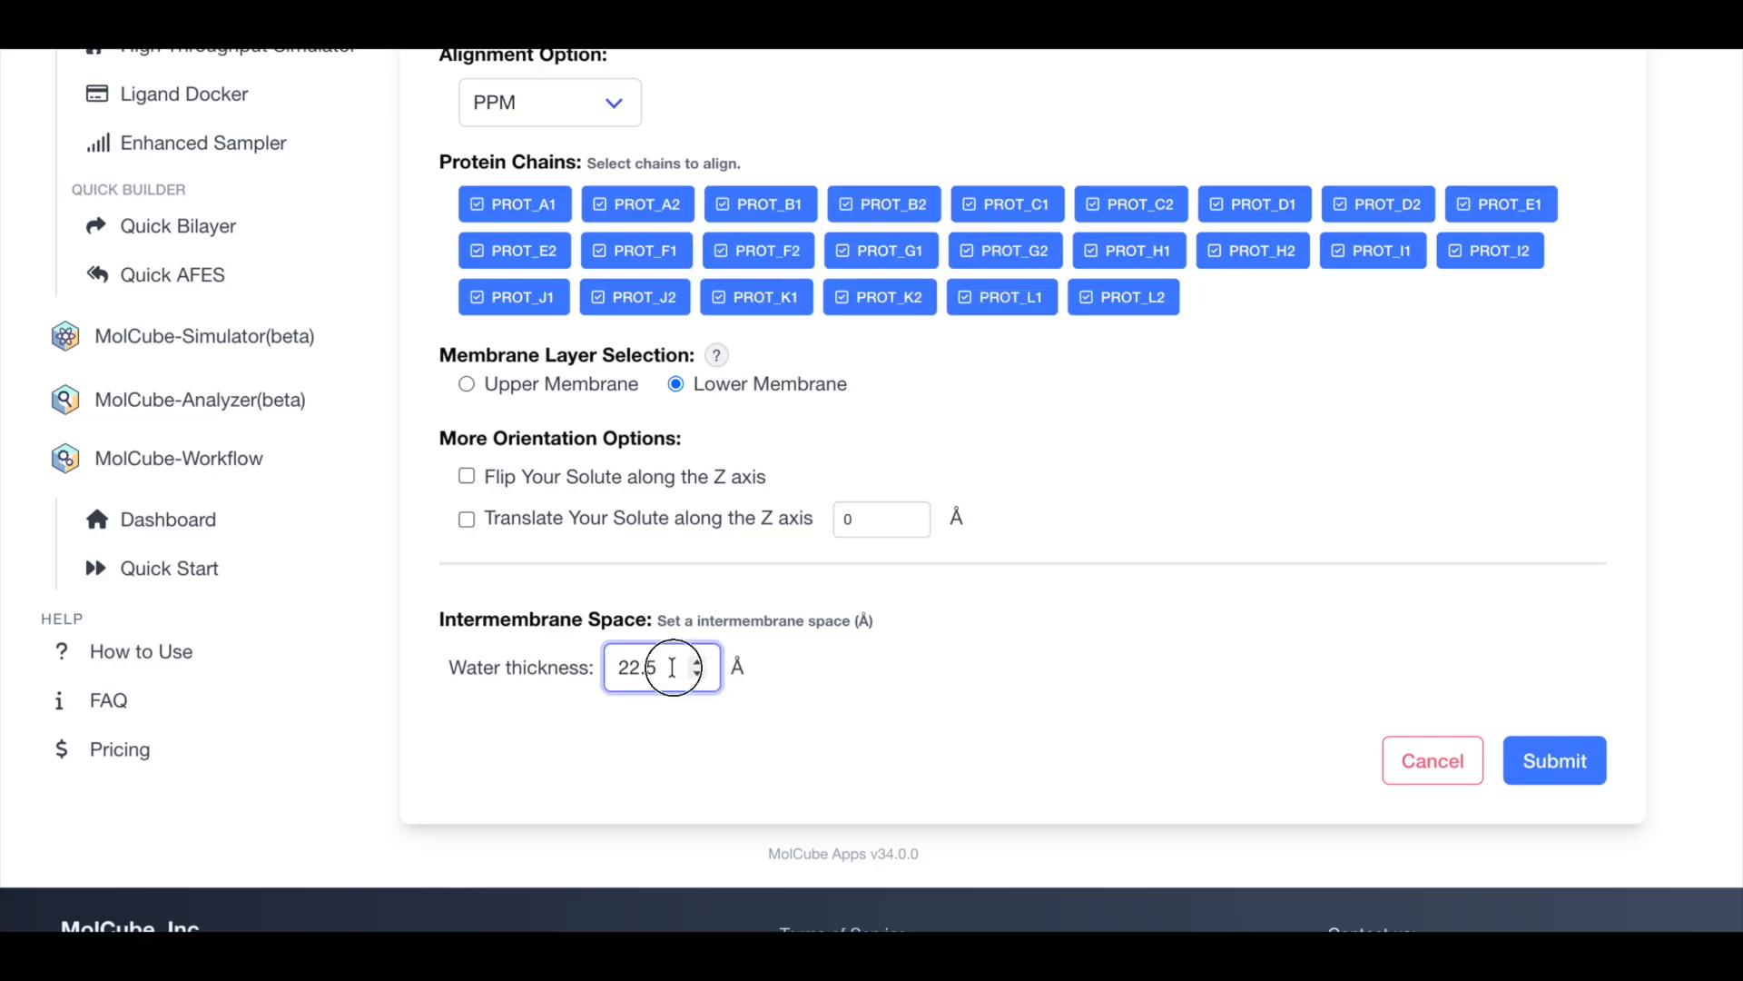
{"action": "double_click", "coordinate": [672, 667]}
{"action": "type", "text": "38"}
{"action": "left_click", "coordinate": [1107, 692]}
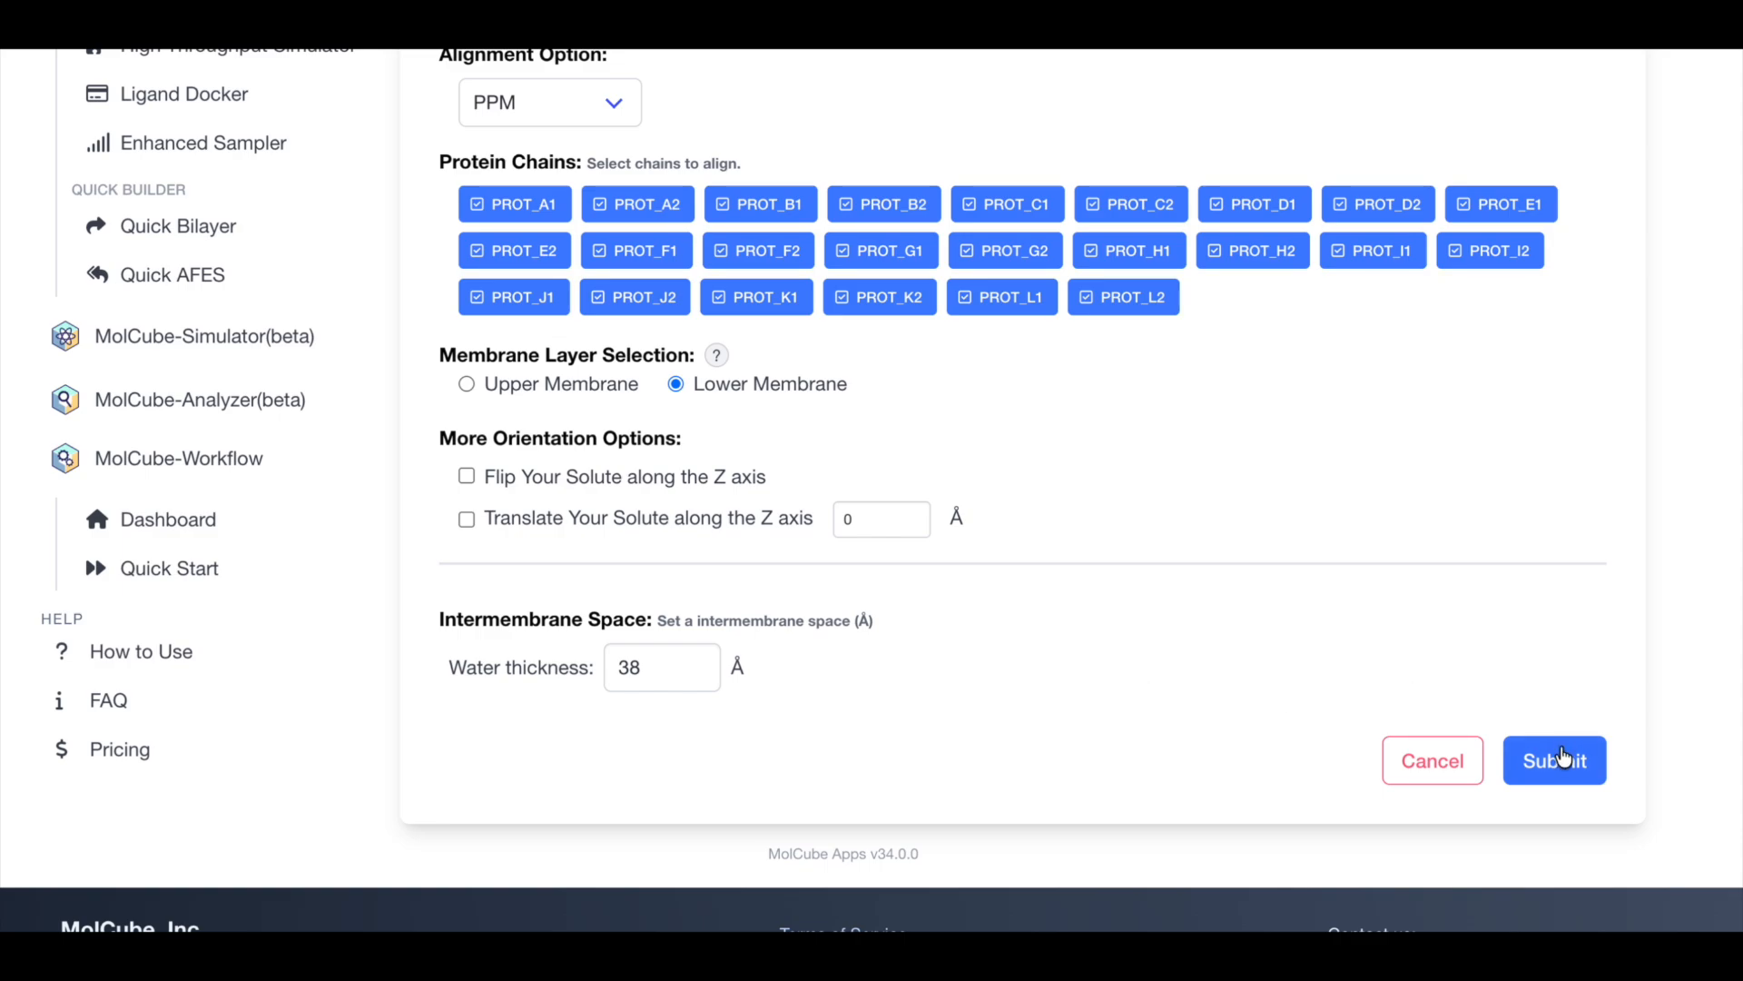
{"action": "left_click", "coordinate": [1562, 761]}
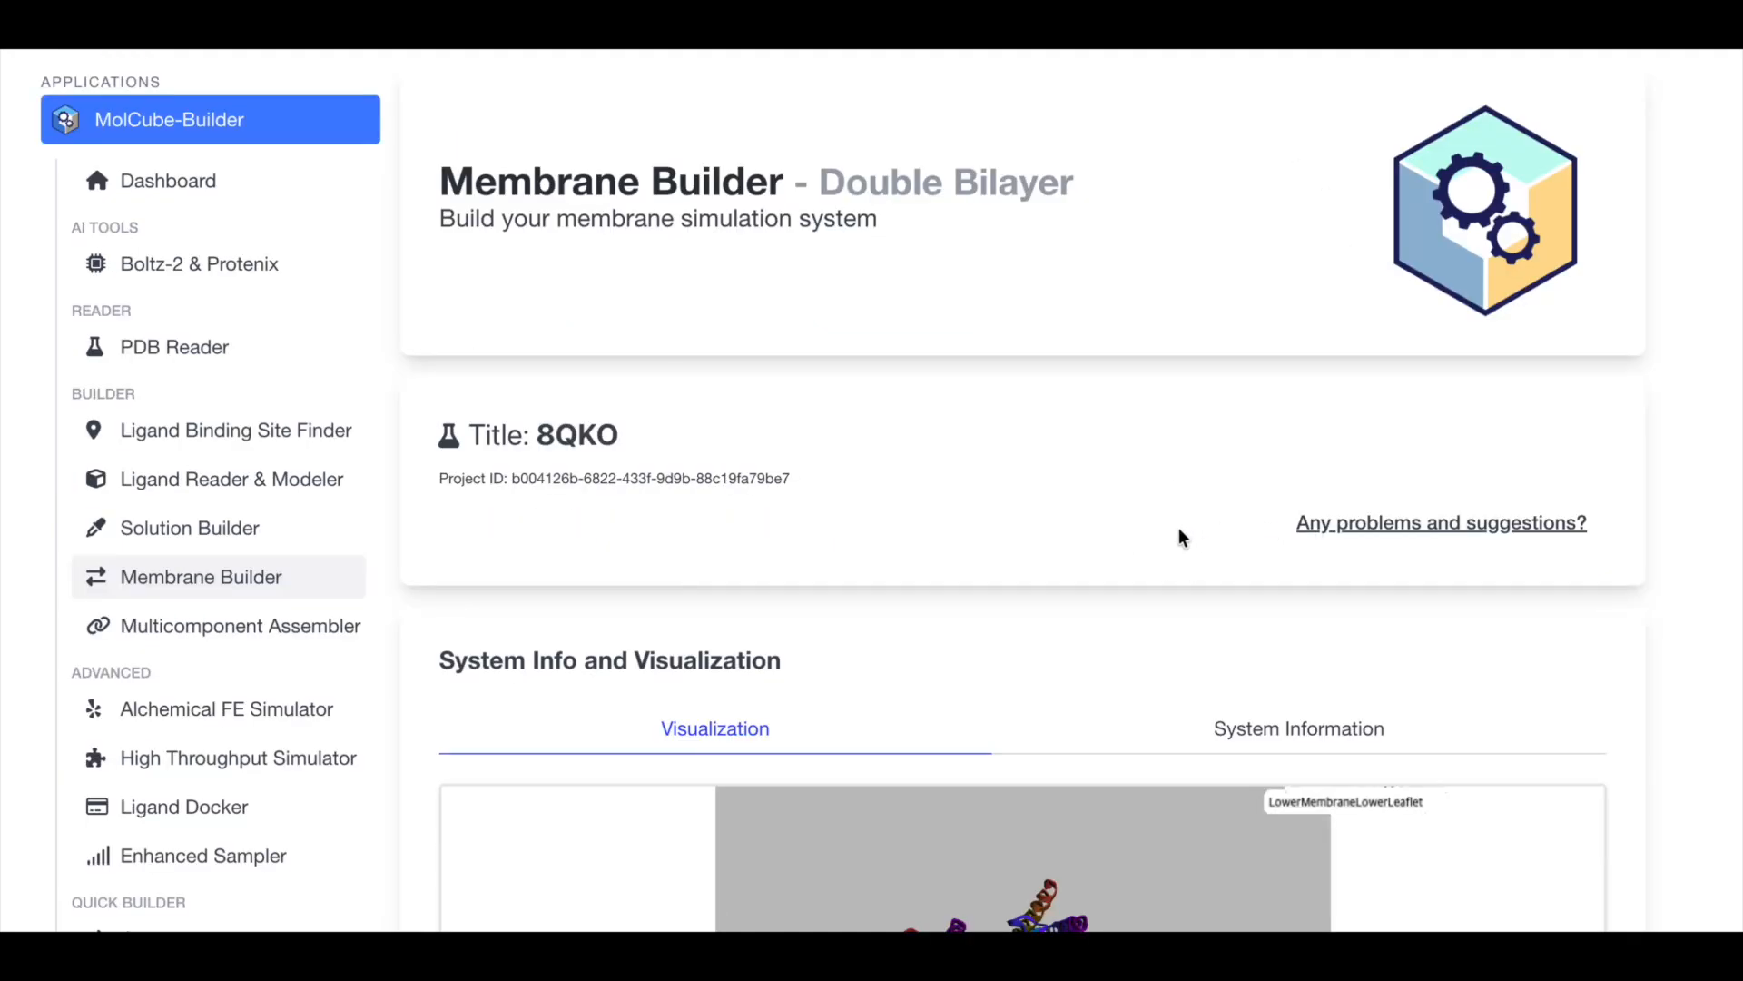
Step: Check the aligned protein from the side and set the lipid selection option to predefined membrane types
{"action": "scroll", "coordinate": [1595, 700], "scroll_direction": "down", "scroll_amount": 4}
{"action": "left_click_drag", "start_coordinate": [1055, 670], "coordinate": [1146, 547]}
{"action": "scroll", "coordinate": [1678, 686], "scroll_direction": "down", "scroll_amount": 3}
{"action": "scroll", "coordinate": [1670, 687], "scroll_direction": "down", "scroll_amount": 9}
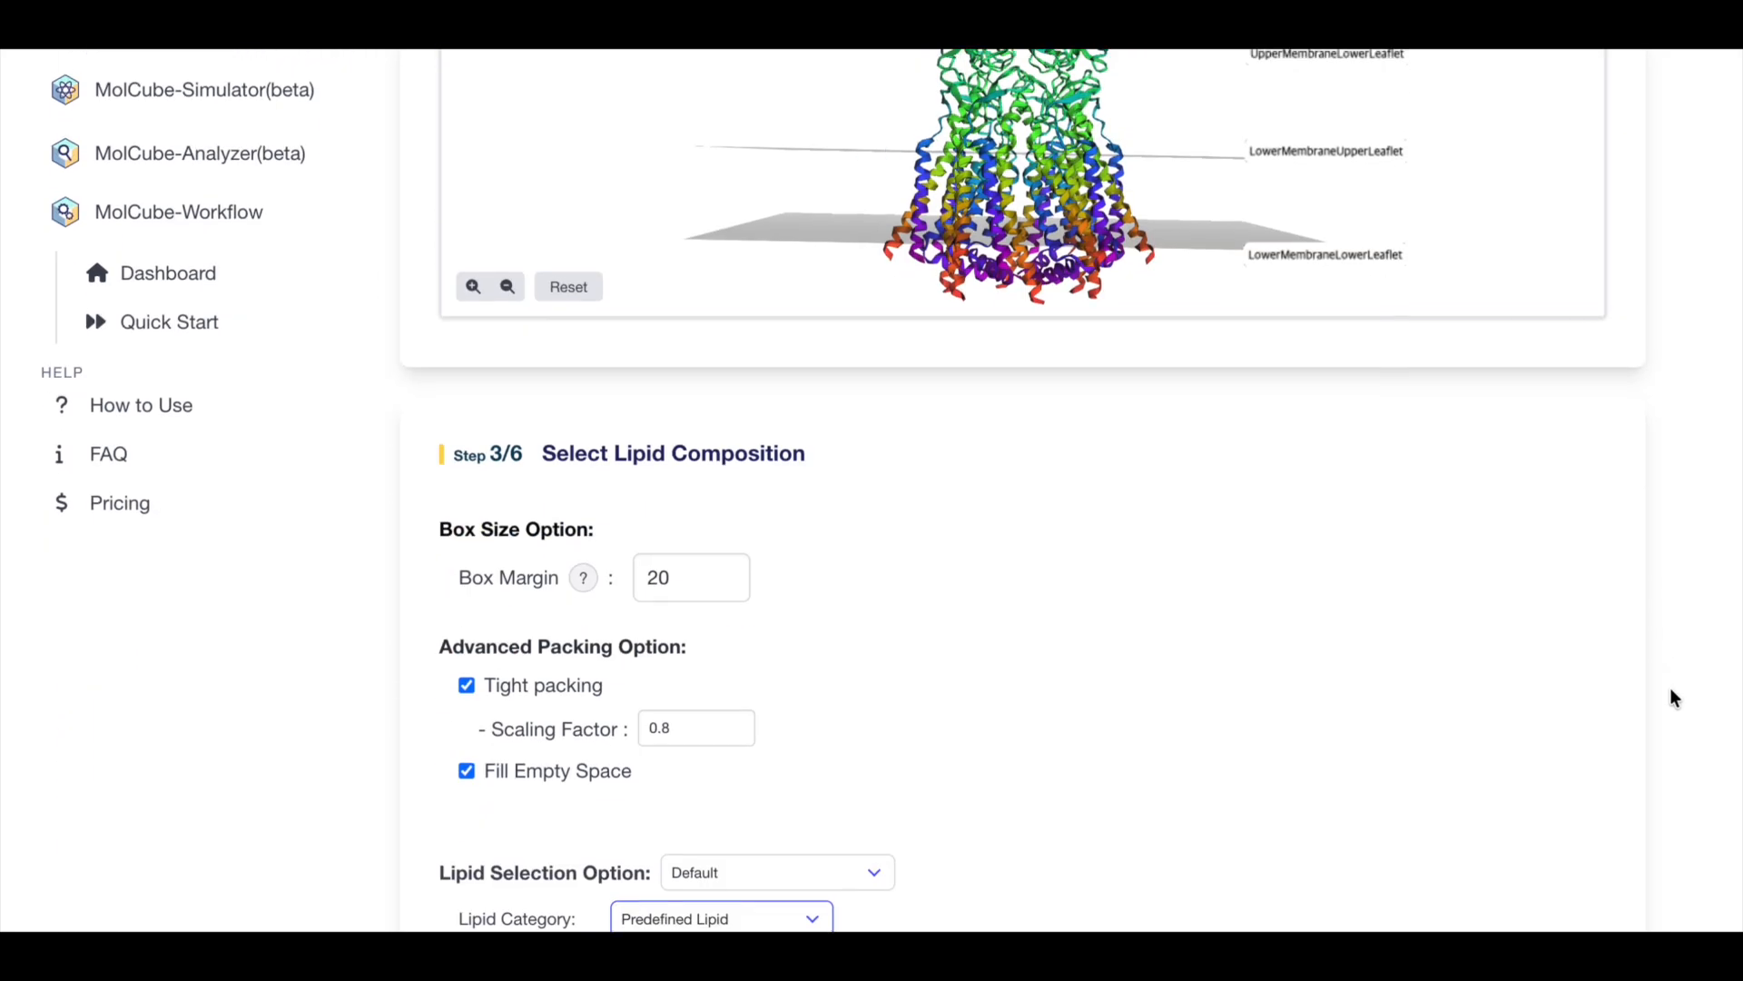
{"action": "left_click", "coordinate": [863, 382]}
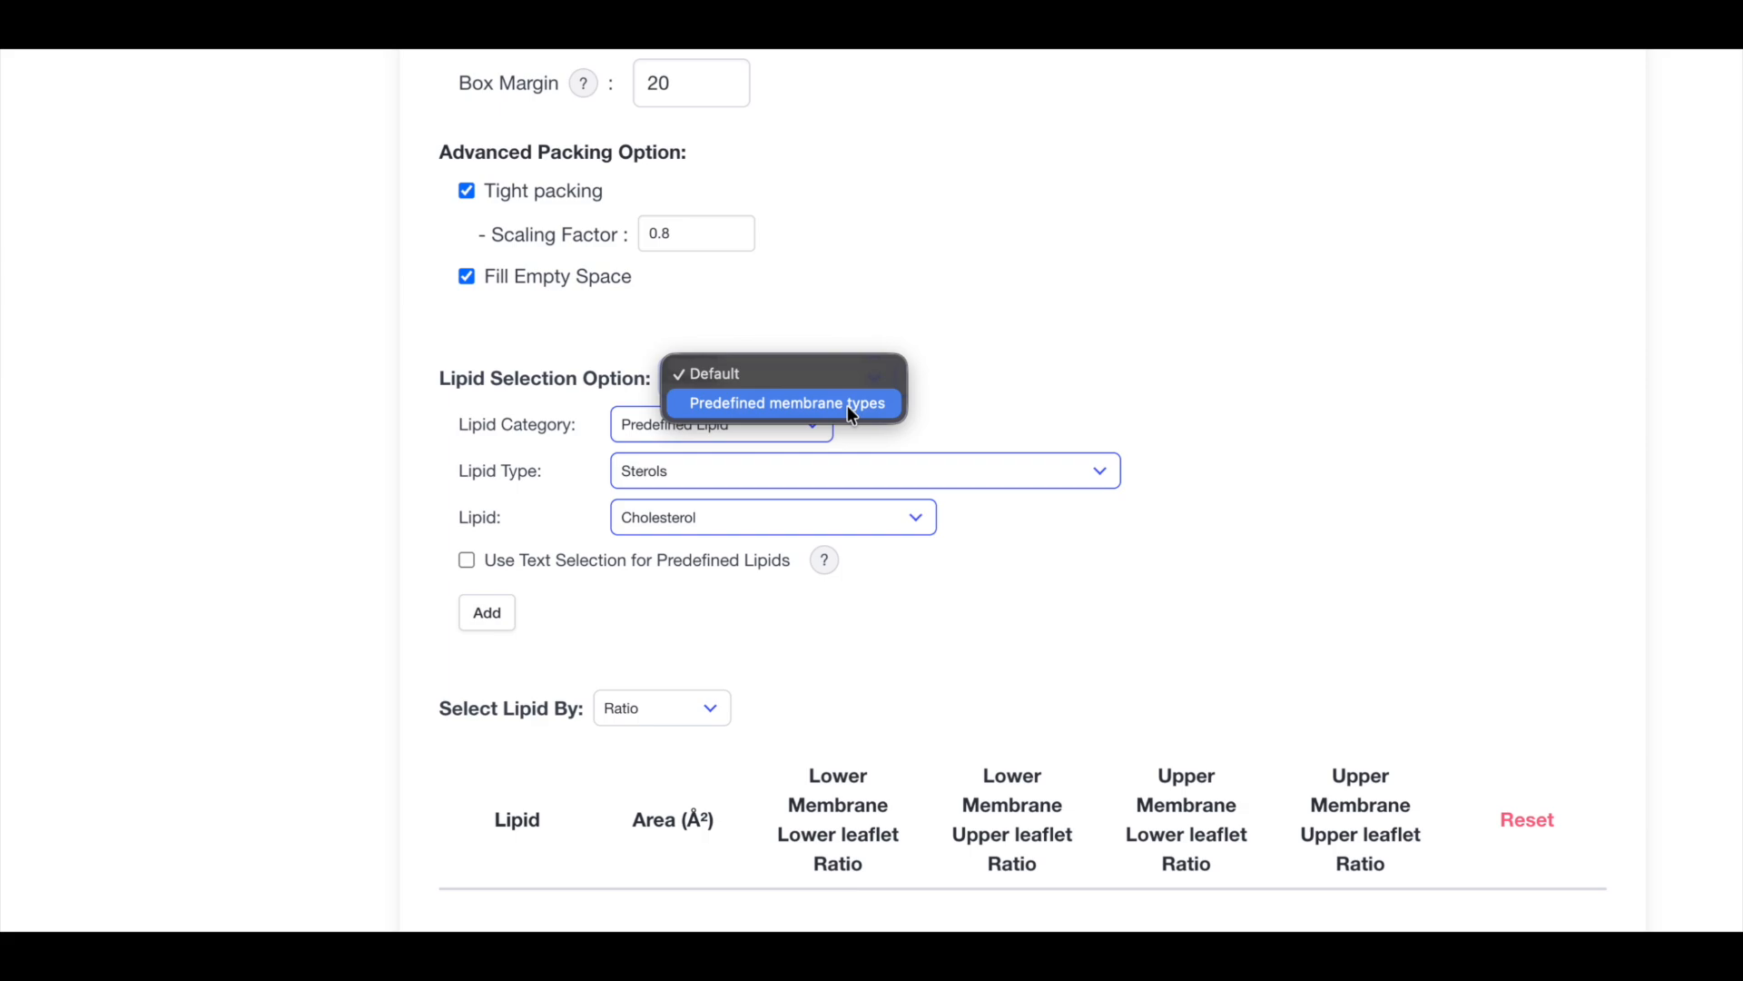
{"action": "left_click", "coordinate": [849, 409]}
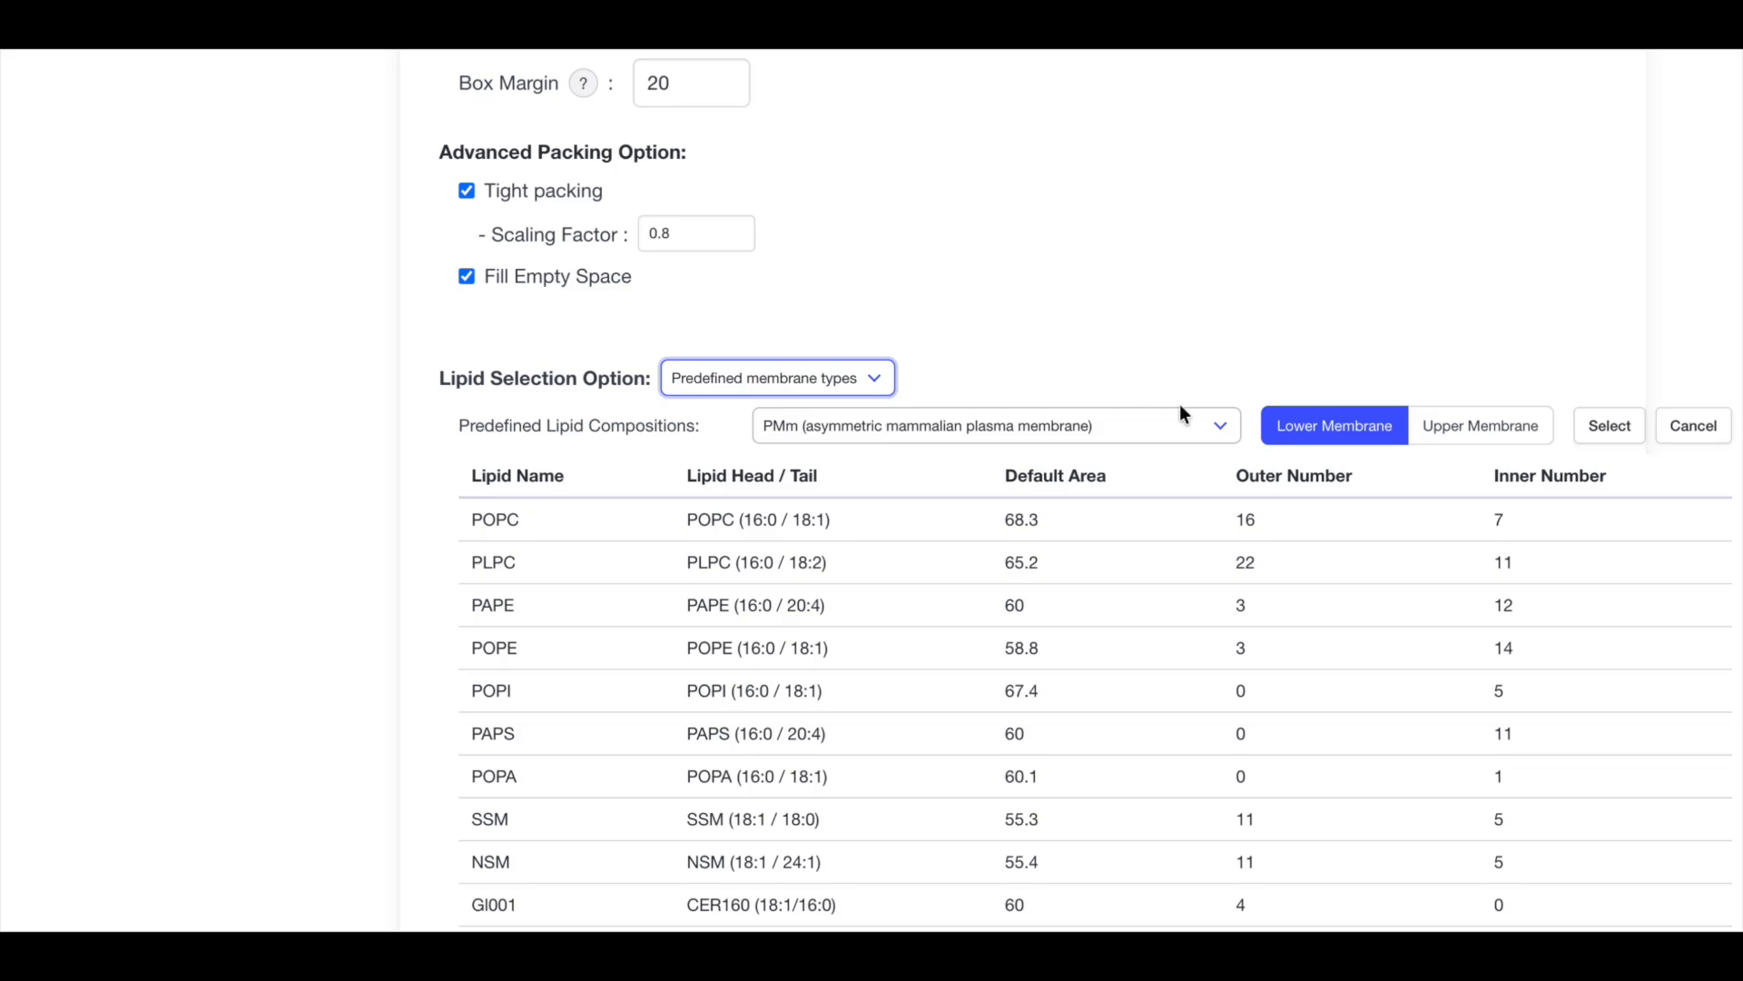
Step: Select the PMm (asymmetric mammalian plasma membrane) composition for both the lower and upper membranes and apply it
{"action": "left_click", "coordinate": [1609, 427]}
{"action": "left_click", "coordinate": [1527, 434]}
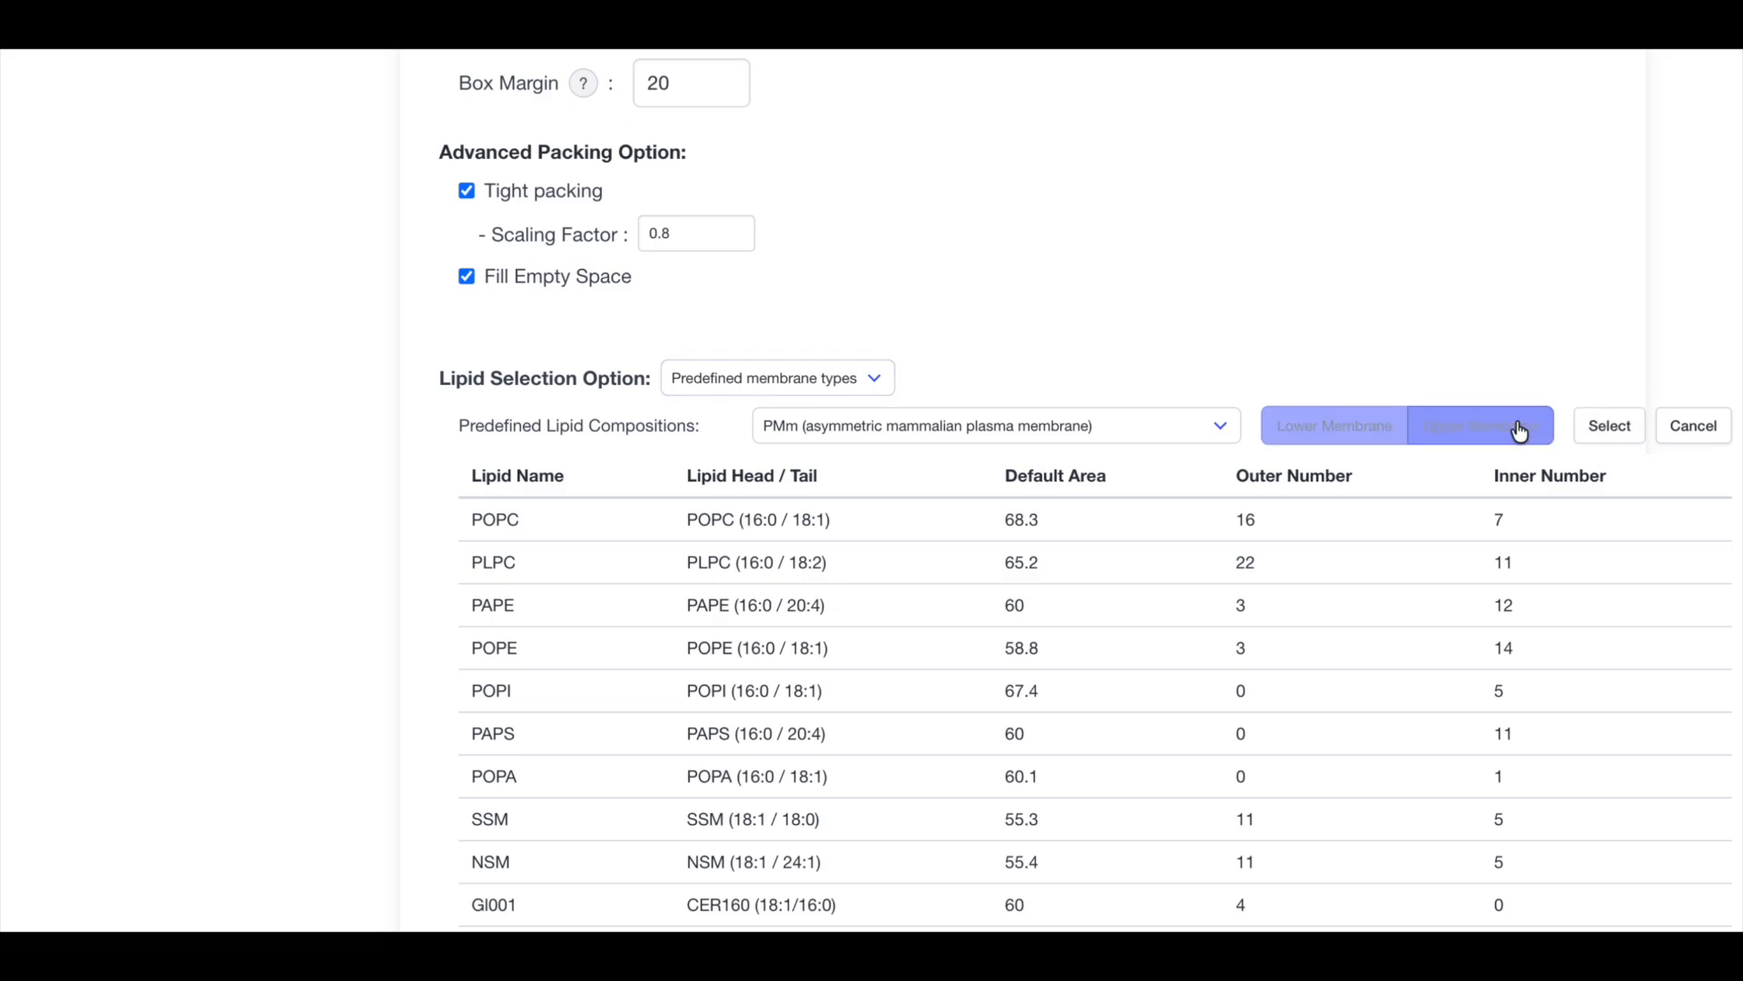
{"action": "left_click", "coordinate": [1603, 425]}
{"action": "scroll", "coordinate": [450, 548], "scroll_direction": "down", "scroll_amount": 1}
{"action": "scroll", "coordinate": [450, 548], "scroll_direction": "down", "scroll_amount": 5}
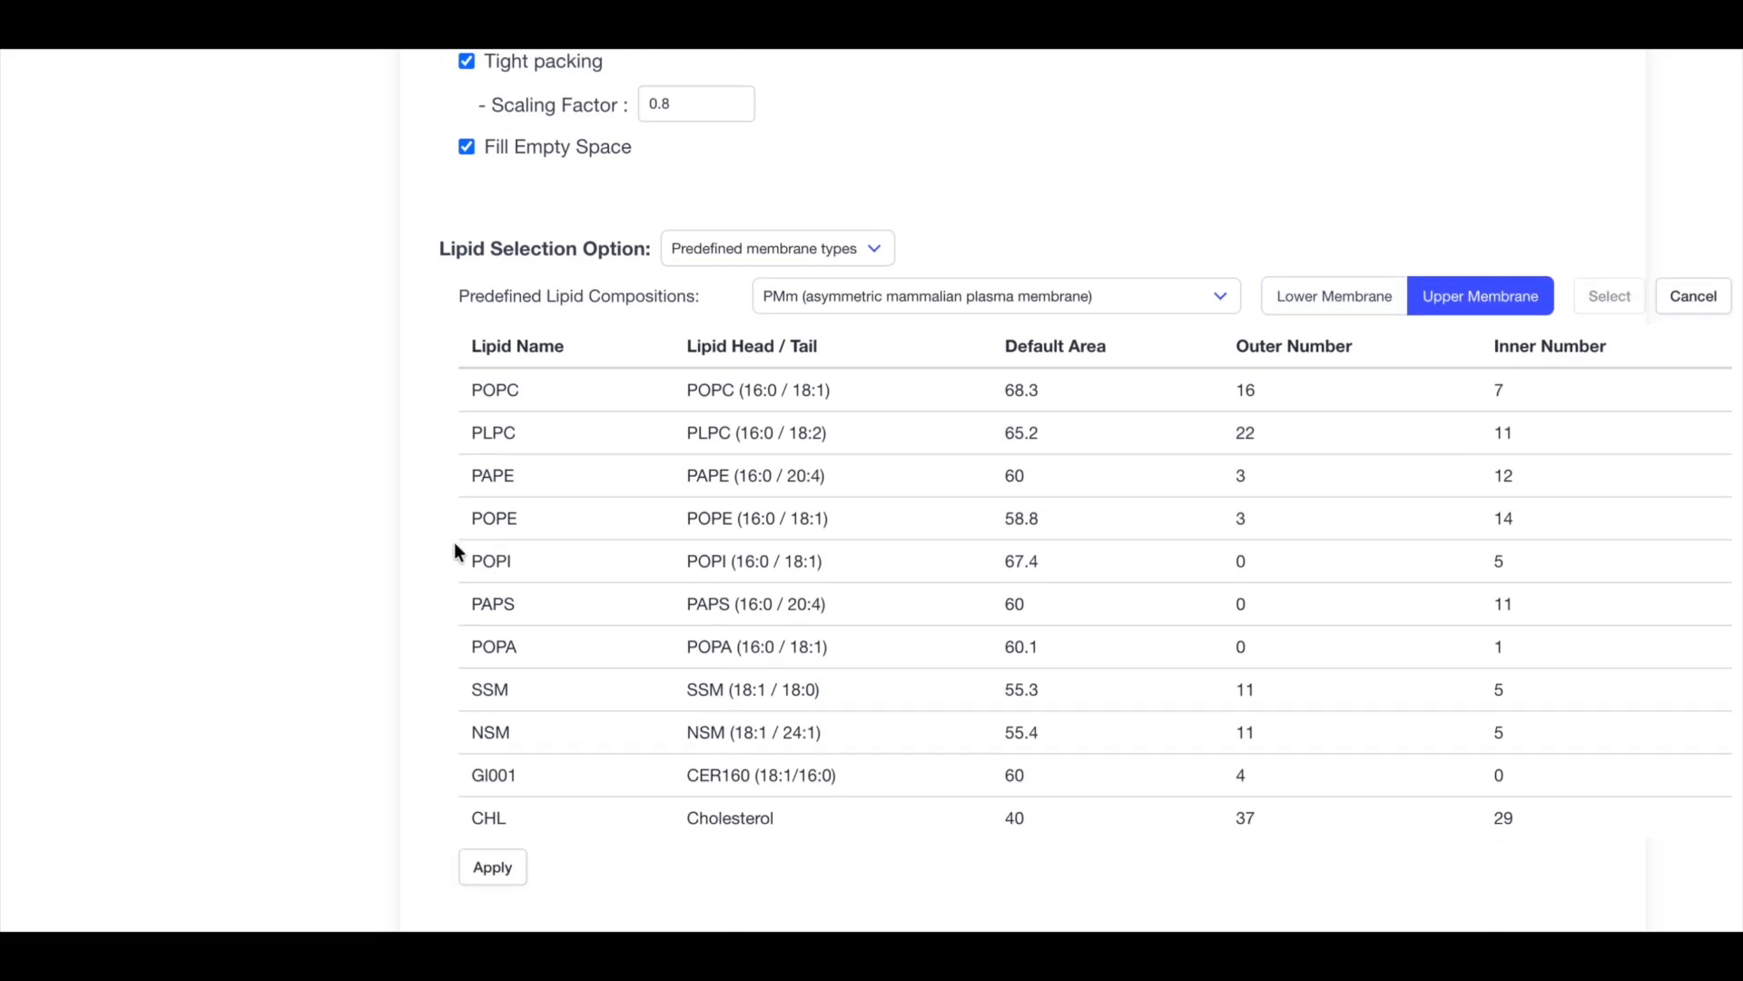
{"action": "left_click", "coordinate": [499, 688]}
Step: Review the lipid numbers for all four leaflets and submit the lipid composition
{"action": "scroll", "coordinate": [629, 592], "scroll_direction": "down", "scroll_amount": 1}
{"action": "scroll", "coordinate": [628, 595], "scroll_direction": "down", "scroll_amount": 7}
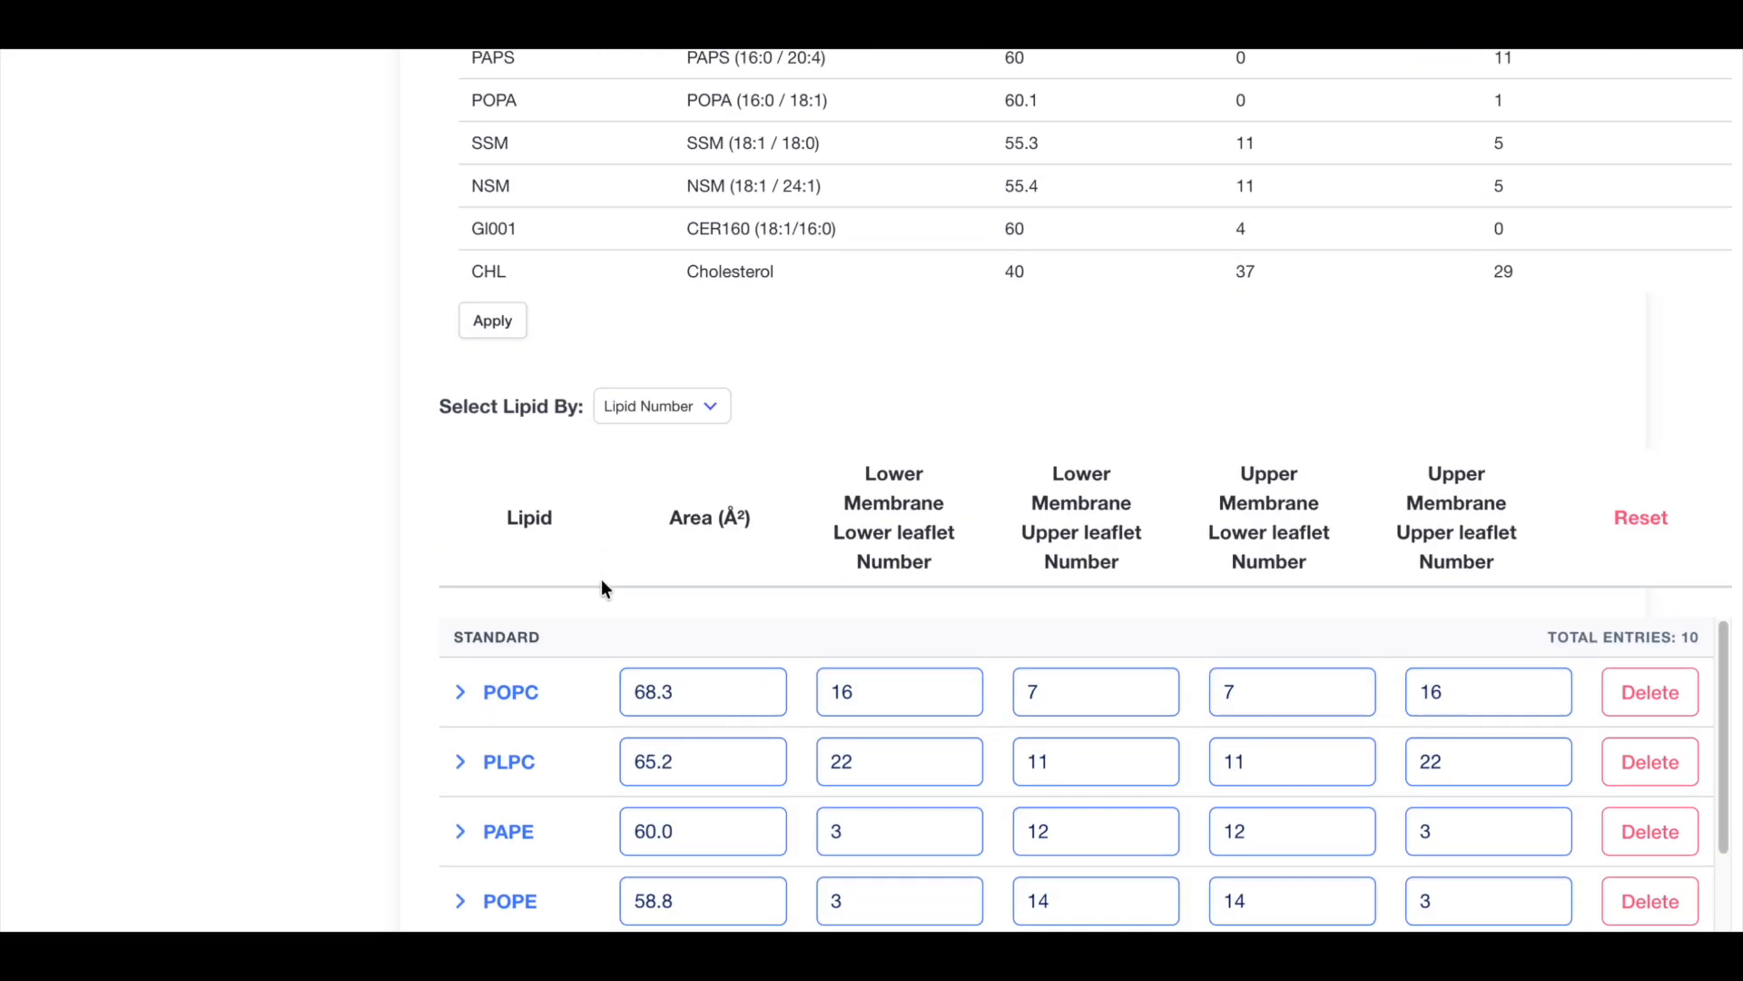
{"action": "scroll", "coordinate": [912, 558], "scroll_direction": "down", "scroll_amount": 1}
{"action": "scroll", "coordinate": [912, 557], "scroll_direction": "down", "scroll_amount": 5}
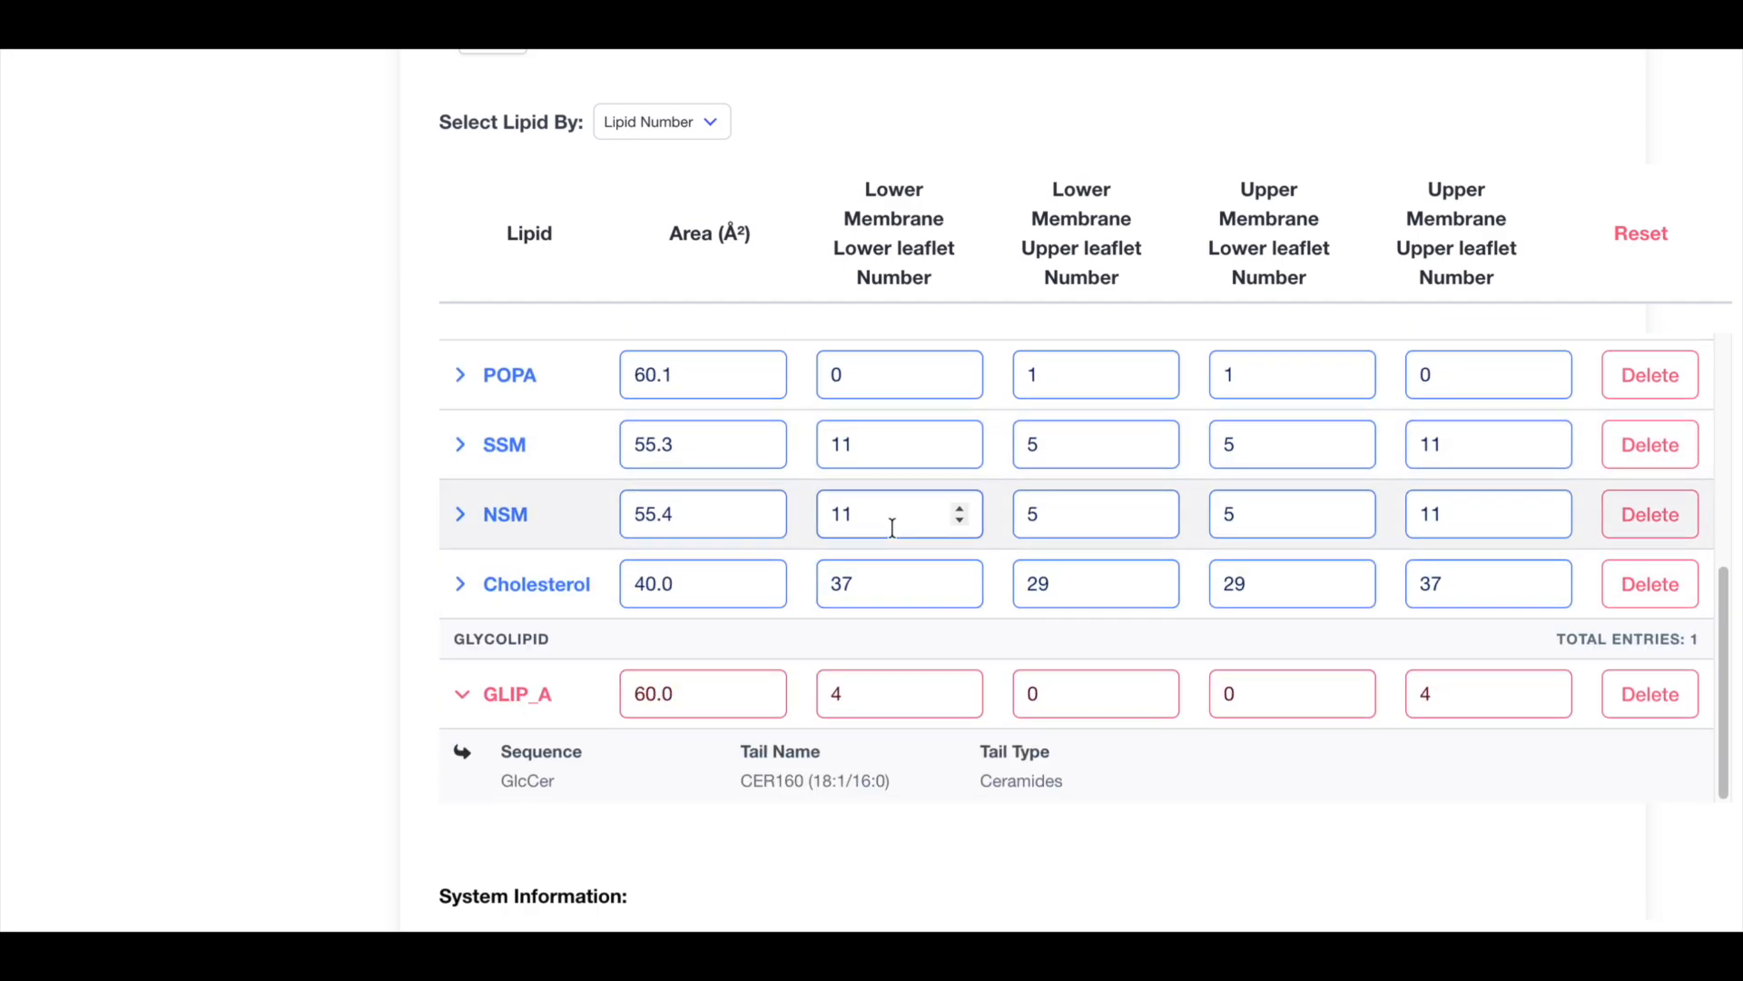
{"action": "scroll", "coordinate": [388, 650], "scroll_direction": "down", "scroll_amount": 1}
{"action": "scroll", "coordinate": [391, 645], "scroll_direction": "down", "scroll_amount": 8}
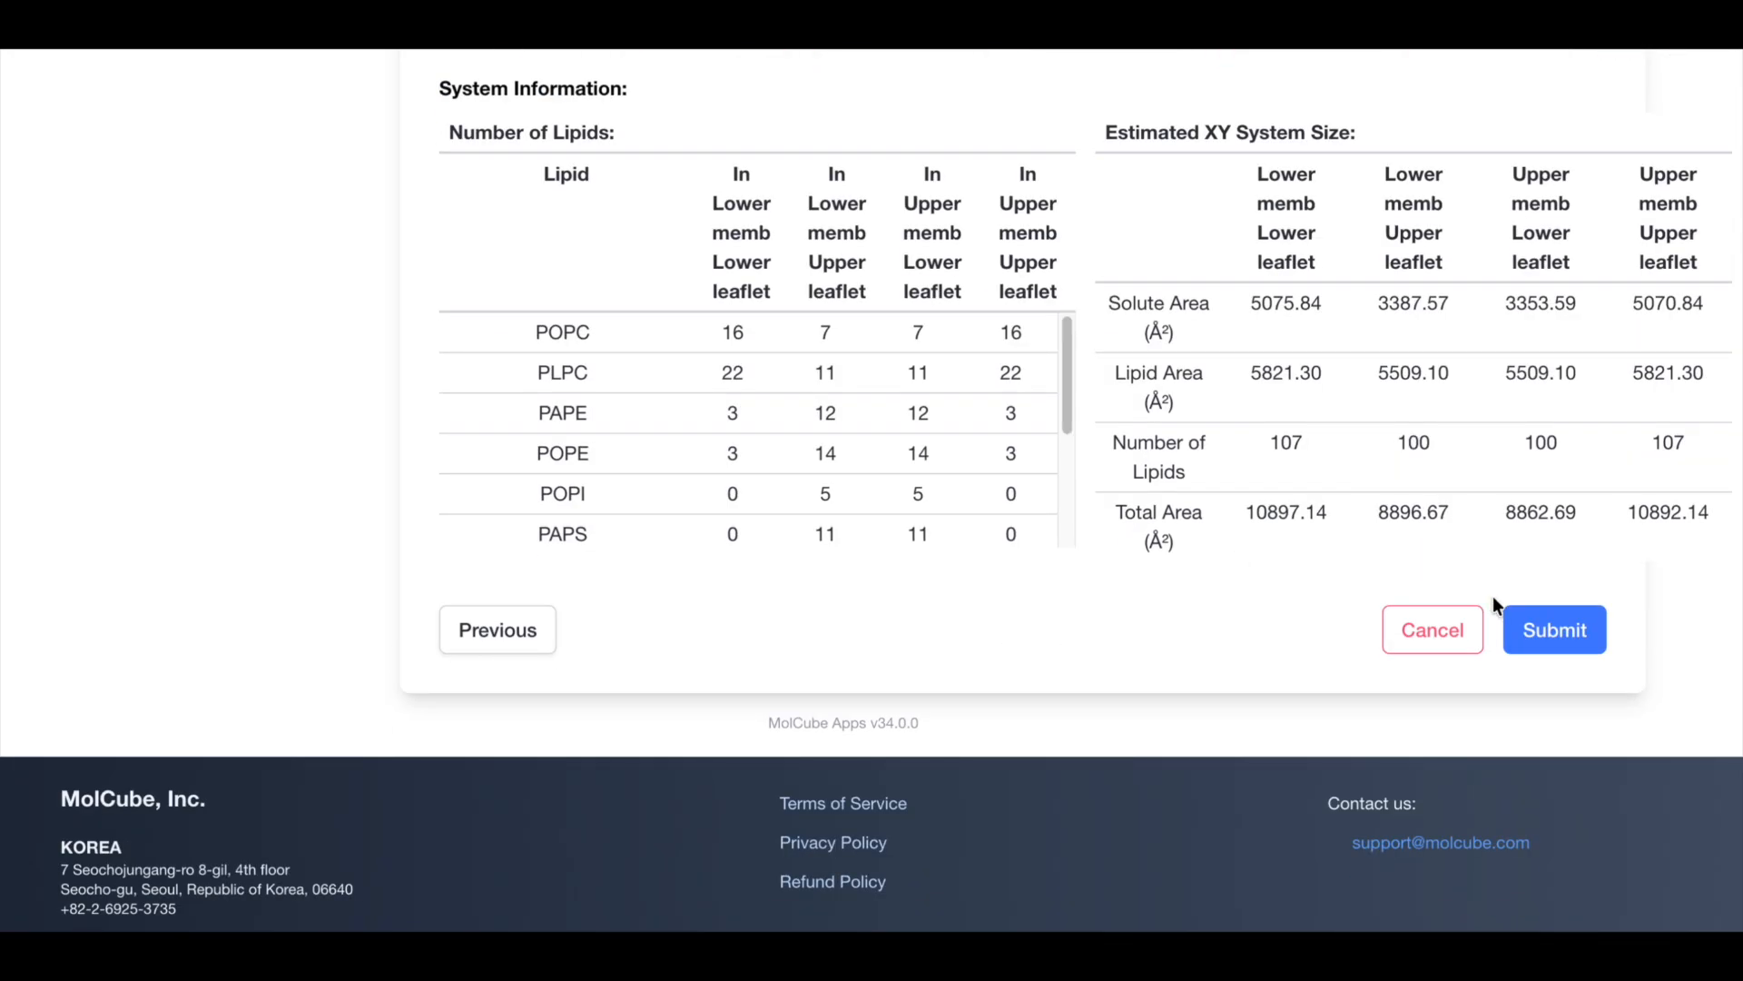
{"action": "left_click", "coordinate": [1544, 630]}
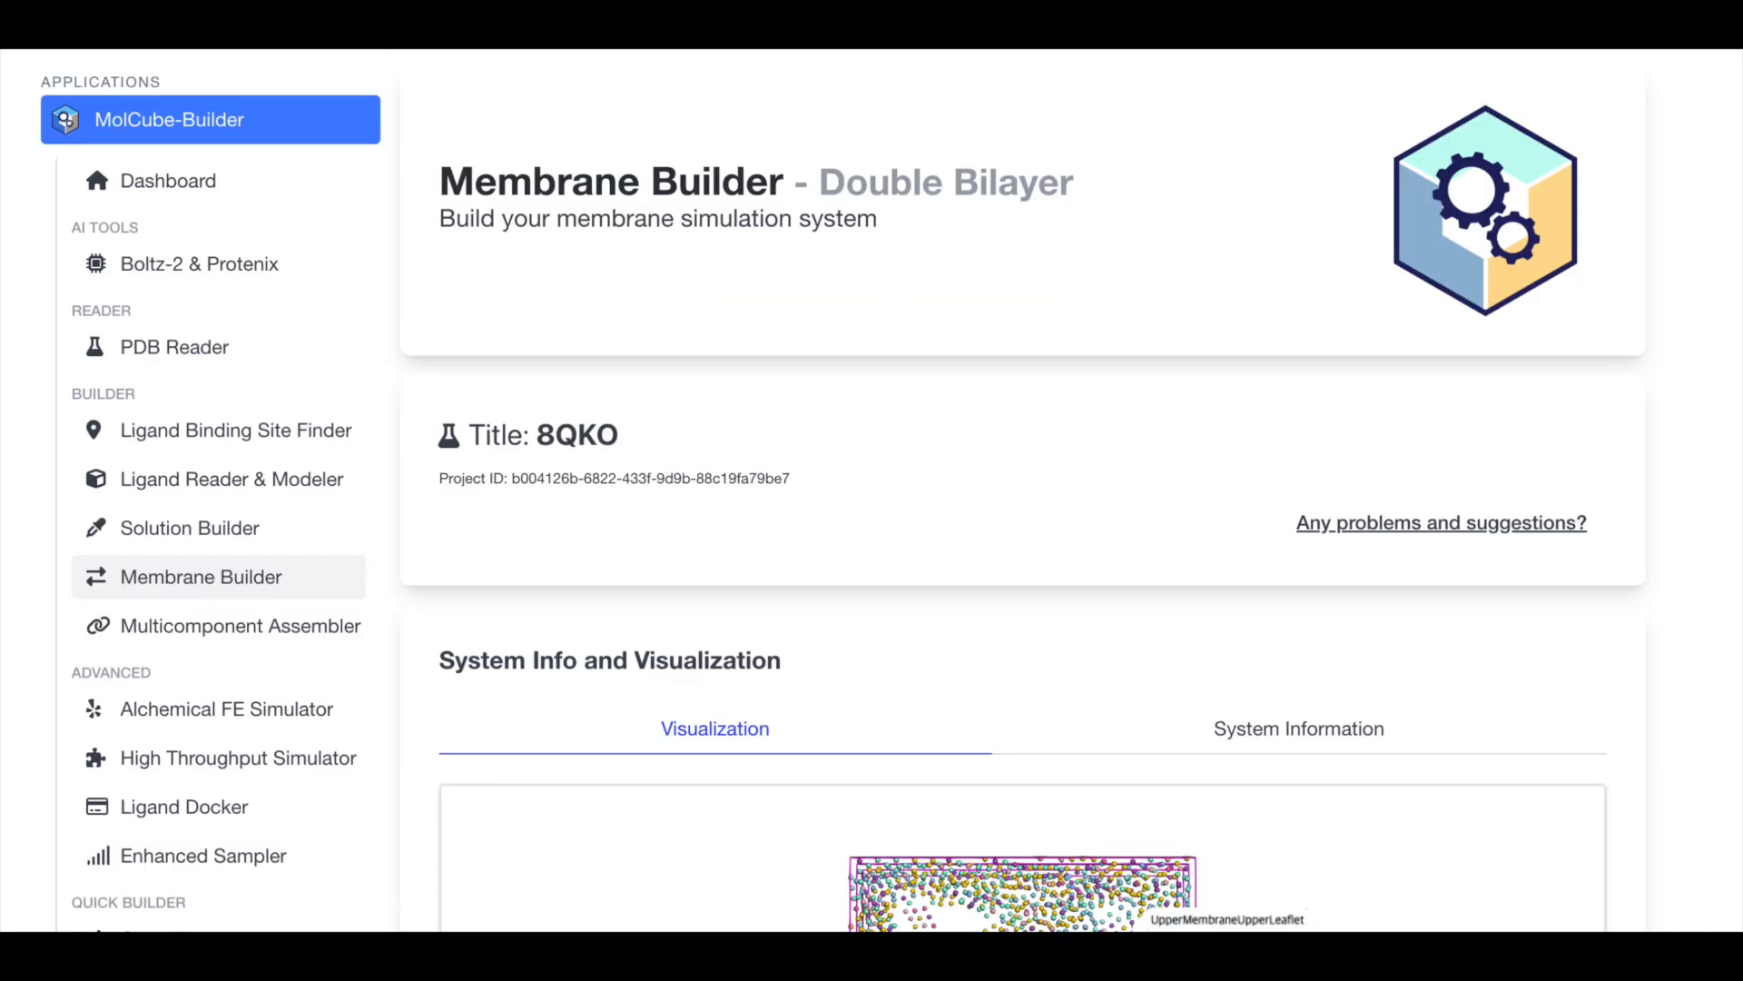
Step: Check the dummy lipid packing from the side and submit the replacement of dummies with lipids
{"action": "scroll", "coordinate": [1662, 479], "scroll_direction": "down", "scroll_amount": 4}
{"action": "scroll", "coordinate": [1664, 478], "scroll_direction": "down", "scroll_amount": 4}
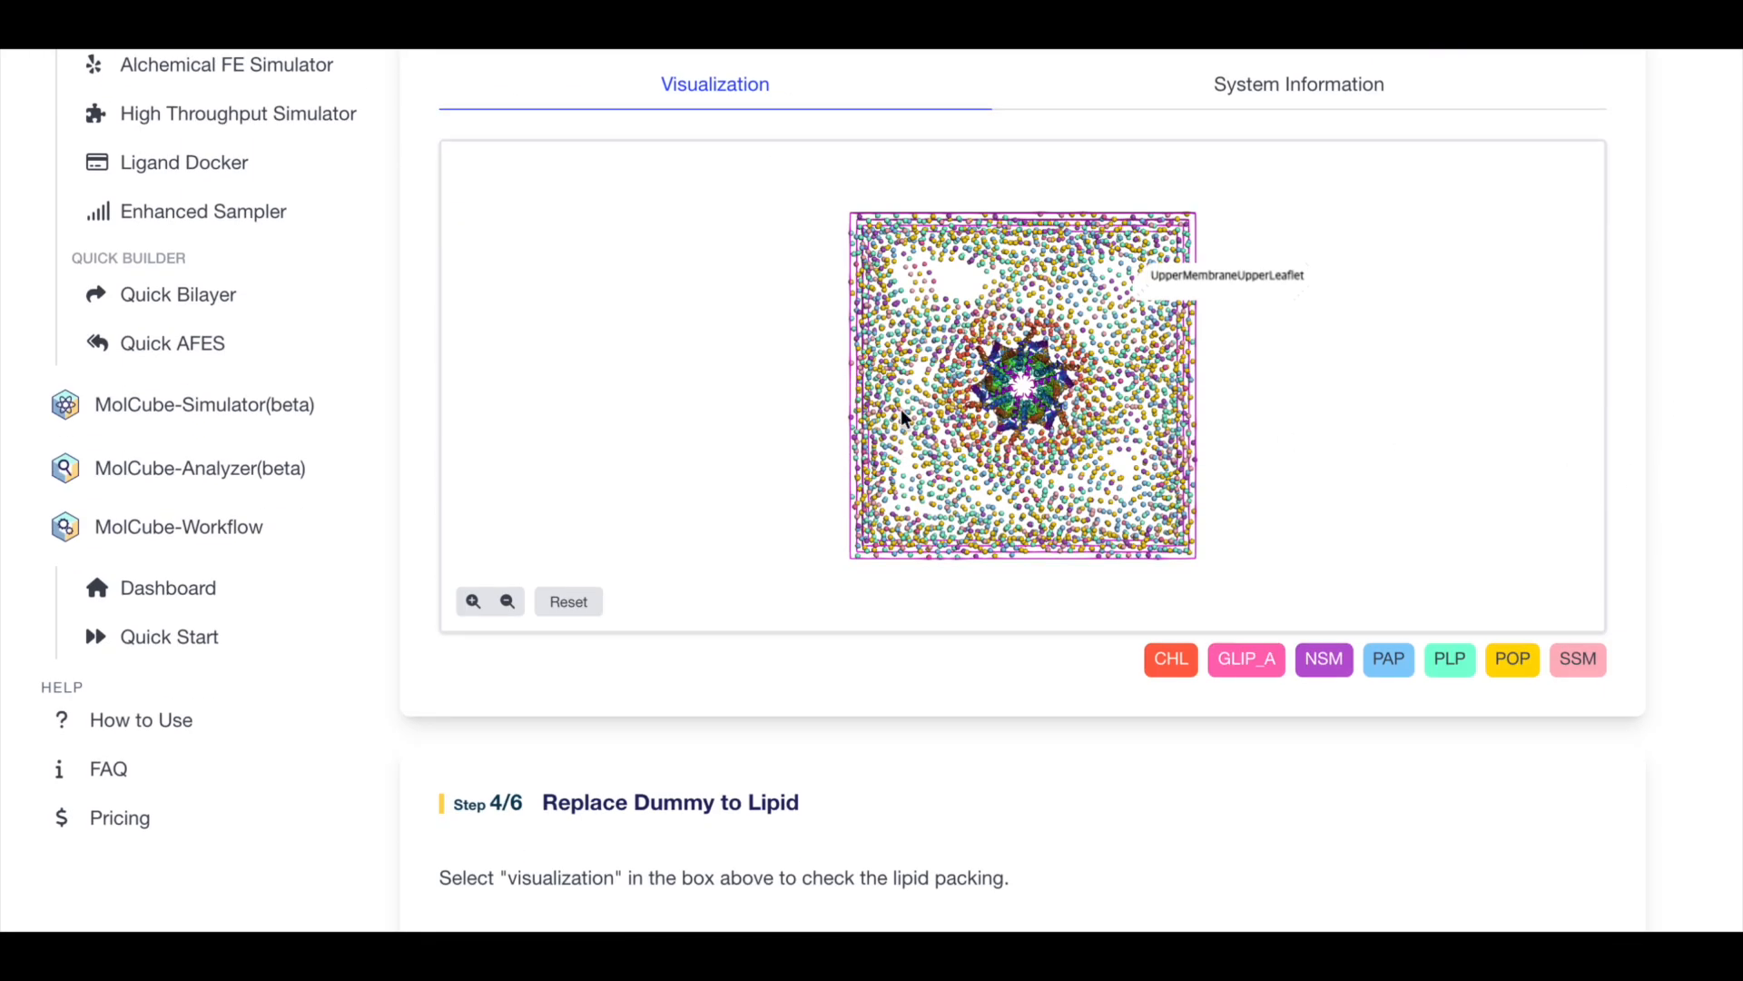
{"action": "left_click_drag", "start_coordinate": [906, 420], "coordinate": [887, 242]}
{"action": "left_click", "coordinate": [1565, 775]}
{"action": "scroll", "coordinate": [1681, 749], "scroll_direction": "down", "scroll_amount": 1}
{"action": "scroll", "coordinate": [1680, 749], "scroll_direction": "down", "scroll_amount": 3}
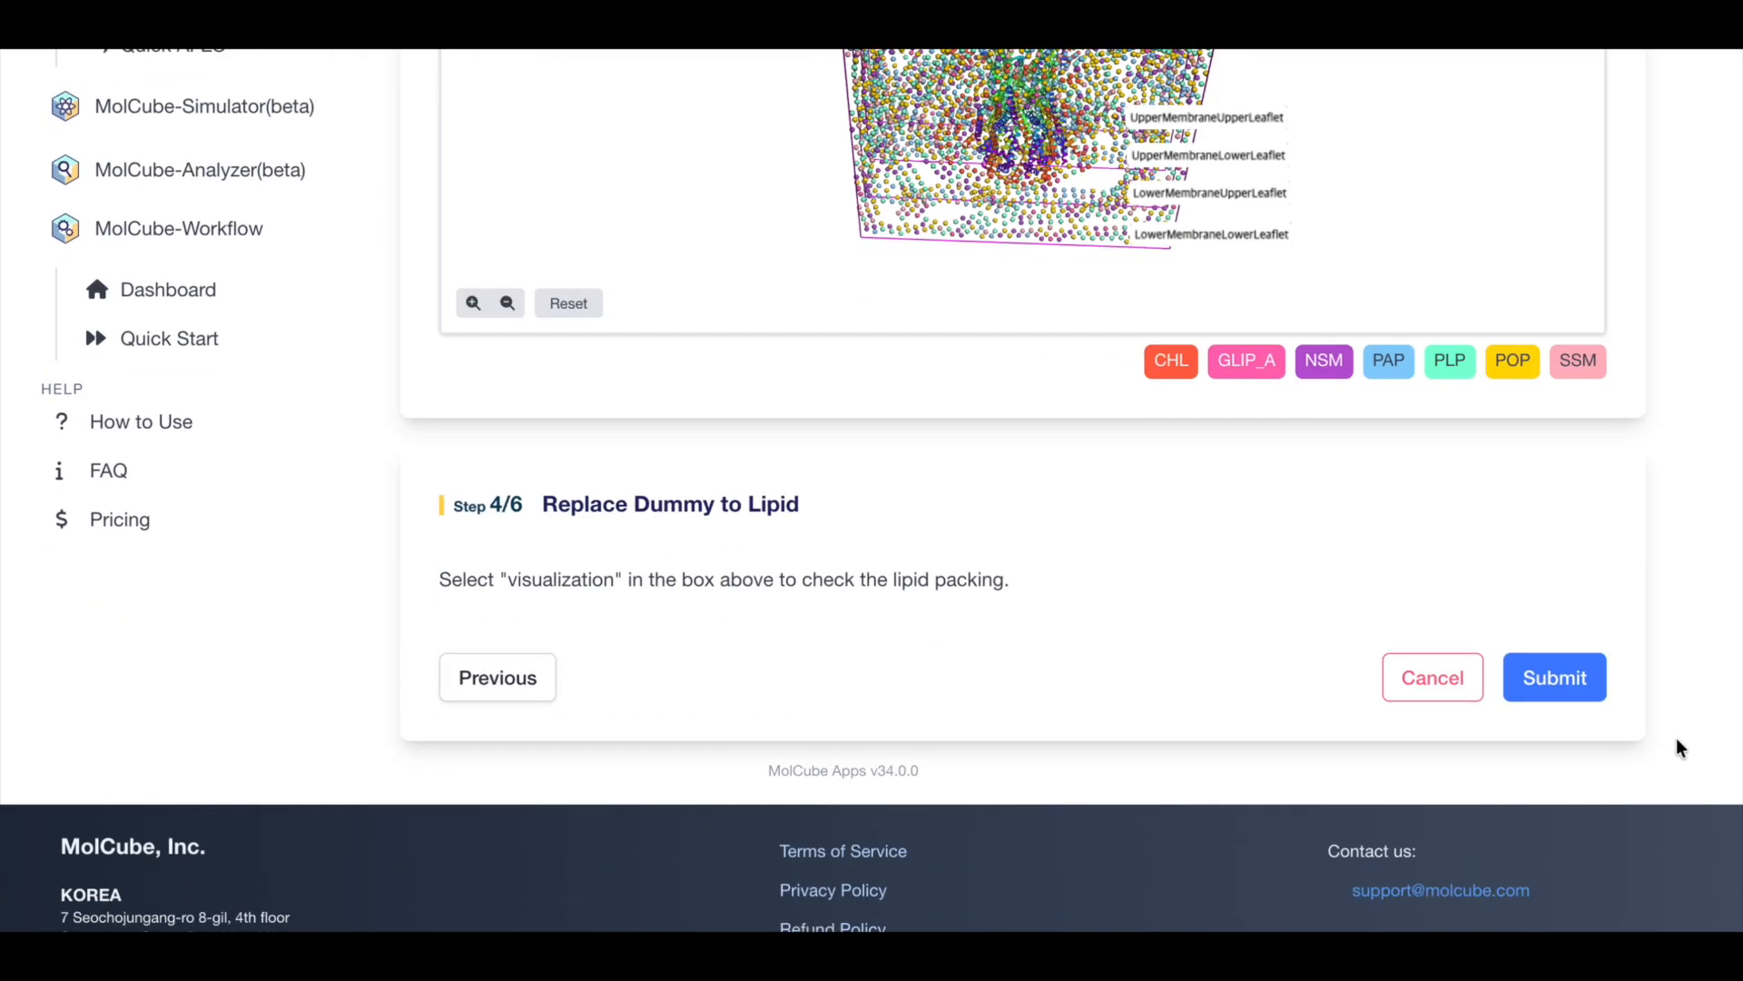
{"action": "left_click", "coordinate": [1574, 692]}
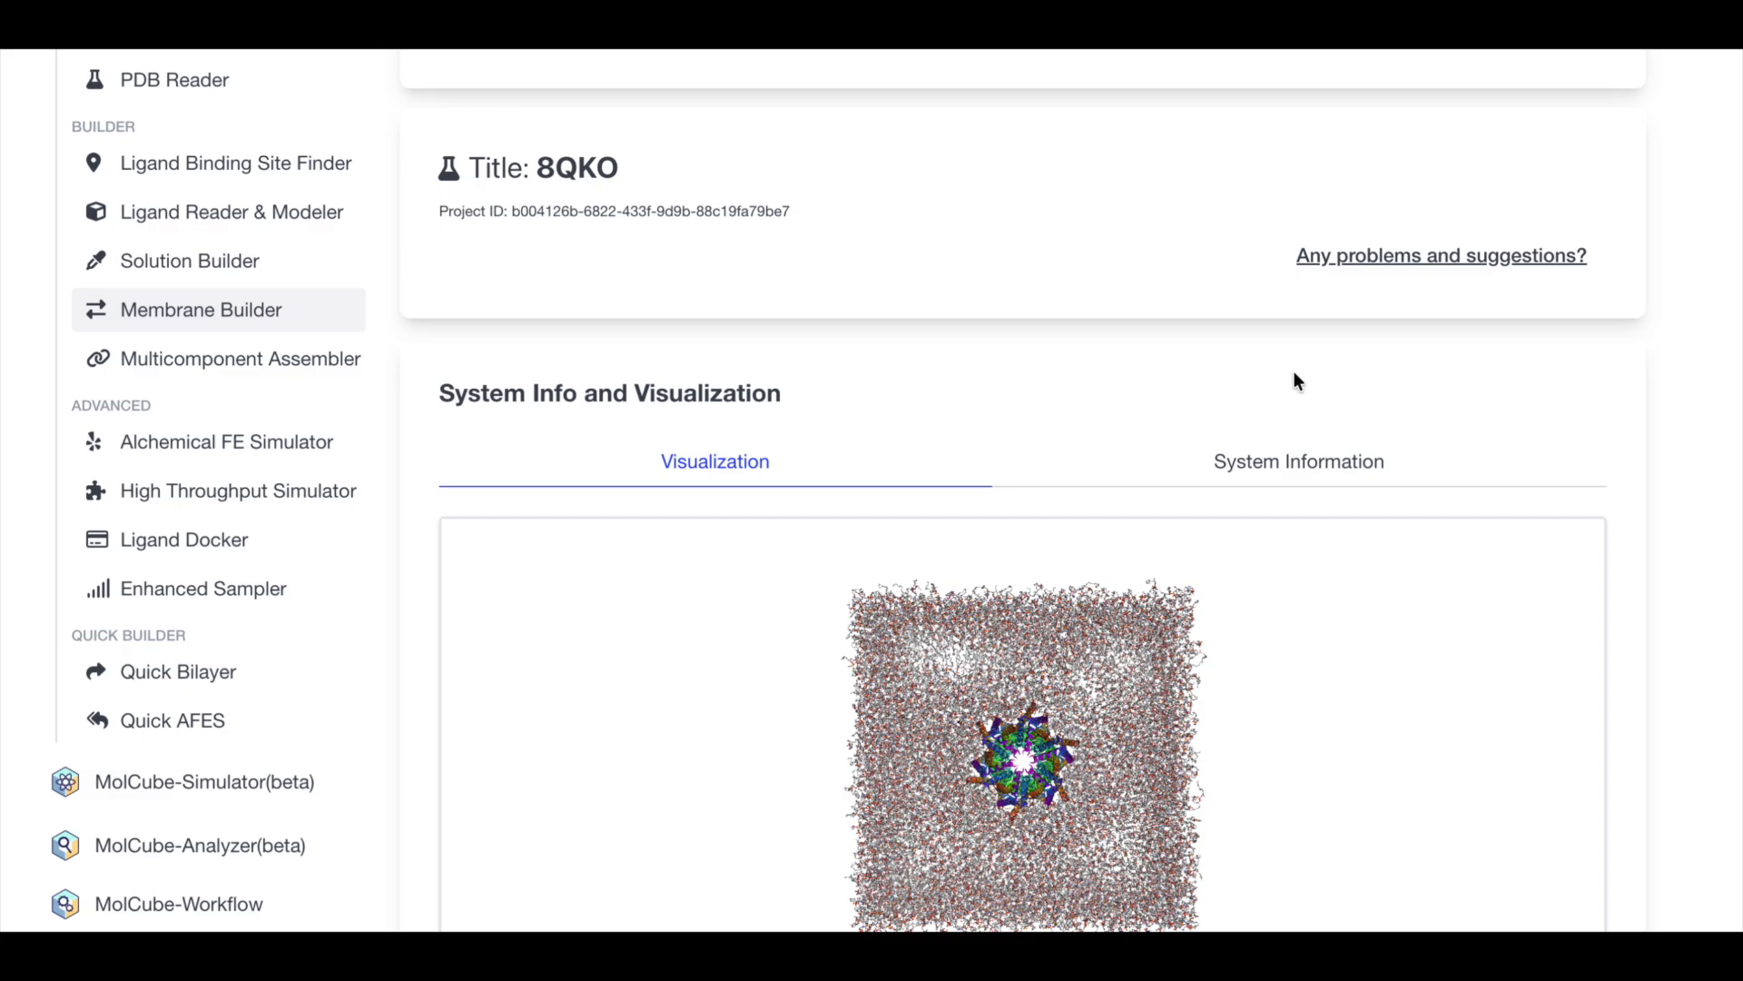
Step: Check the lipid-packed double bilayer from the side and review the box margin and ion settings
{"action": "scroll", "coordinate": [1296, 377], "scroll_direction": "down", "scroll_amount": 1}
{"action": "left_click_drag", "start_coordinate": [1026, 554], "coordinate": [1024, 603]}
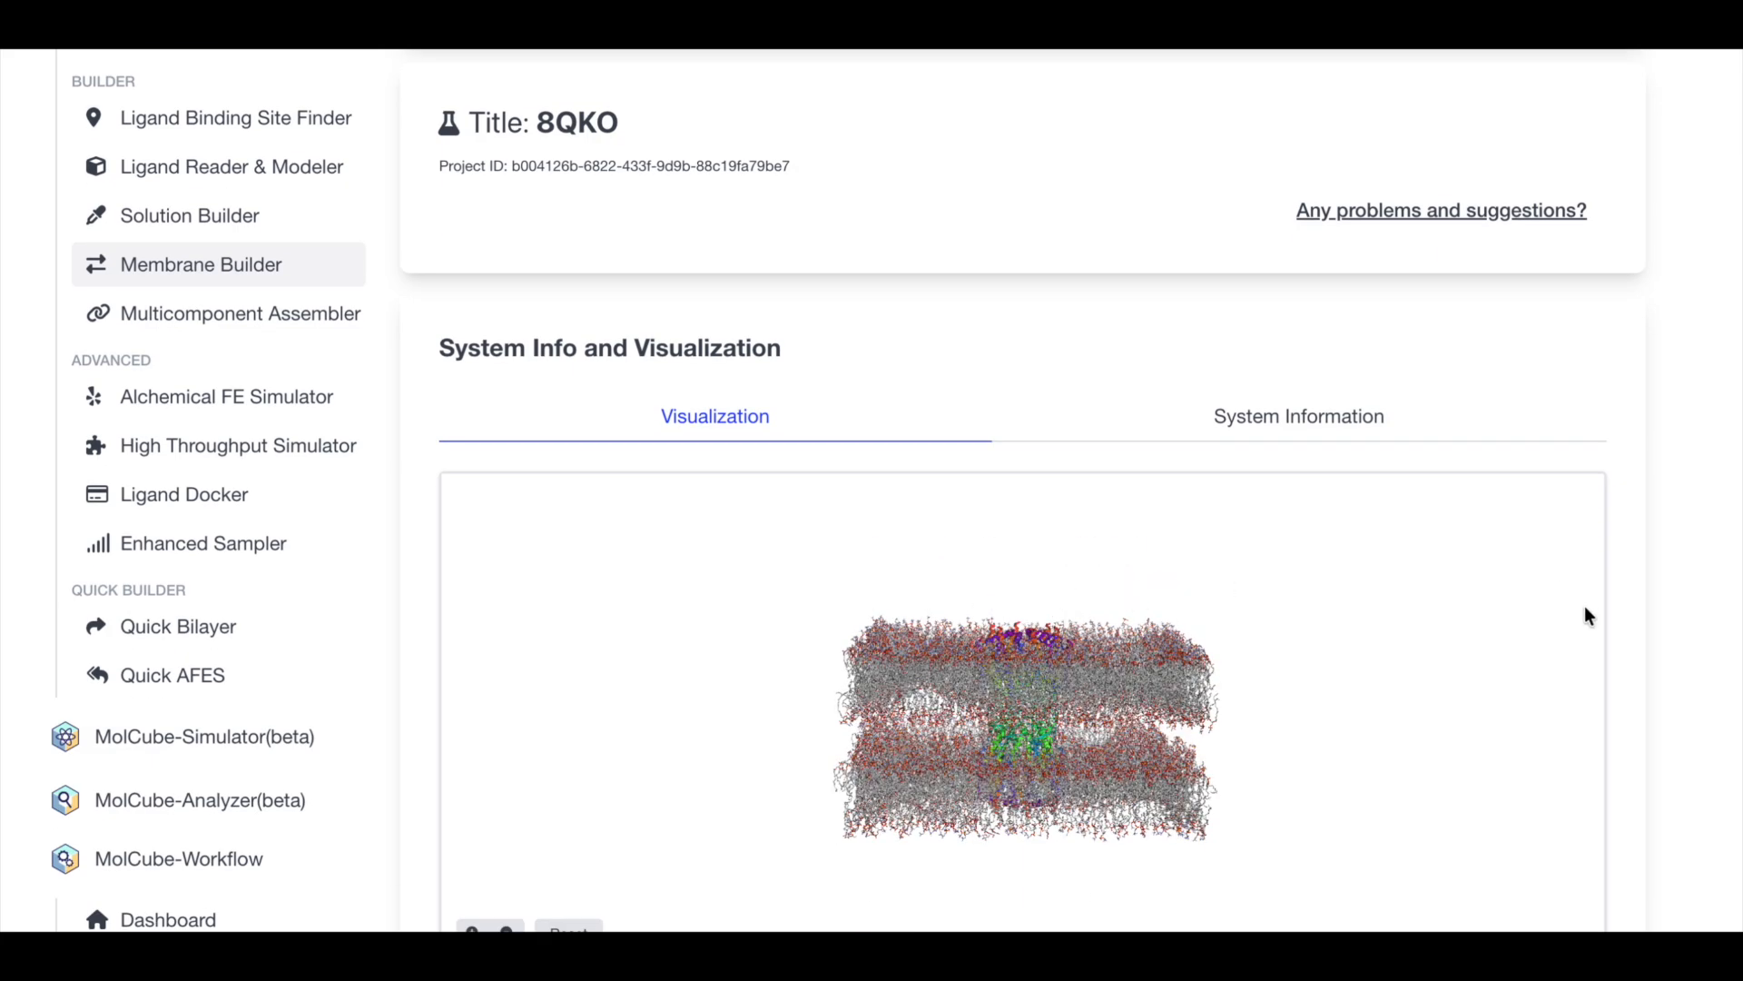
{"action": "scroll", "coordinate": [1637, 610], "scroll_direction": "down", "scroll_amount": 5}
{"action": "scroll", "coordinate": [1638, 610], "scroll_direction": "down", "scroll_amount": 4}
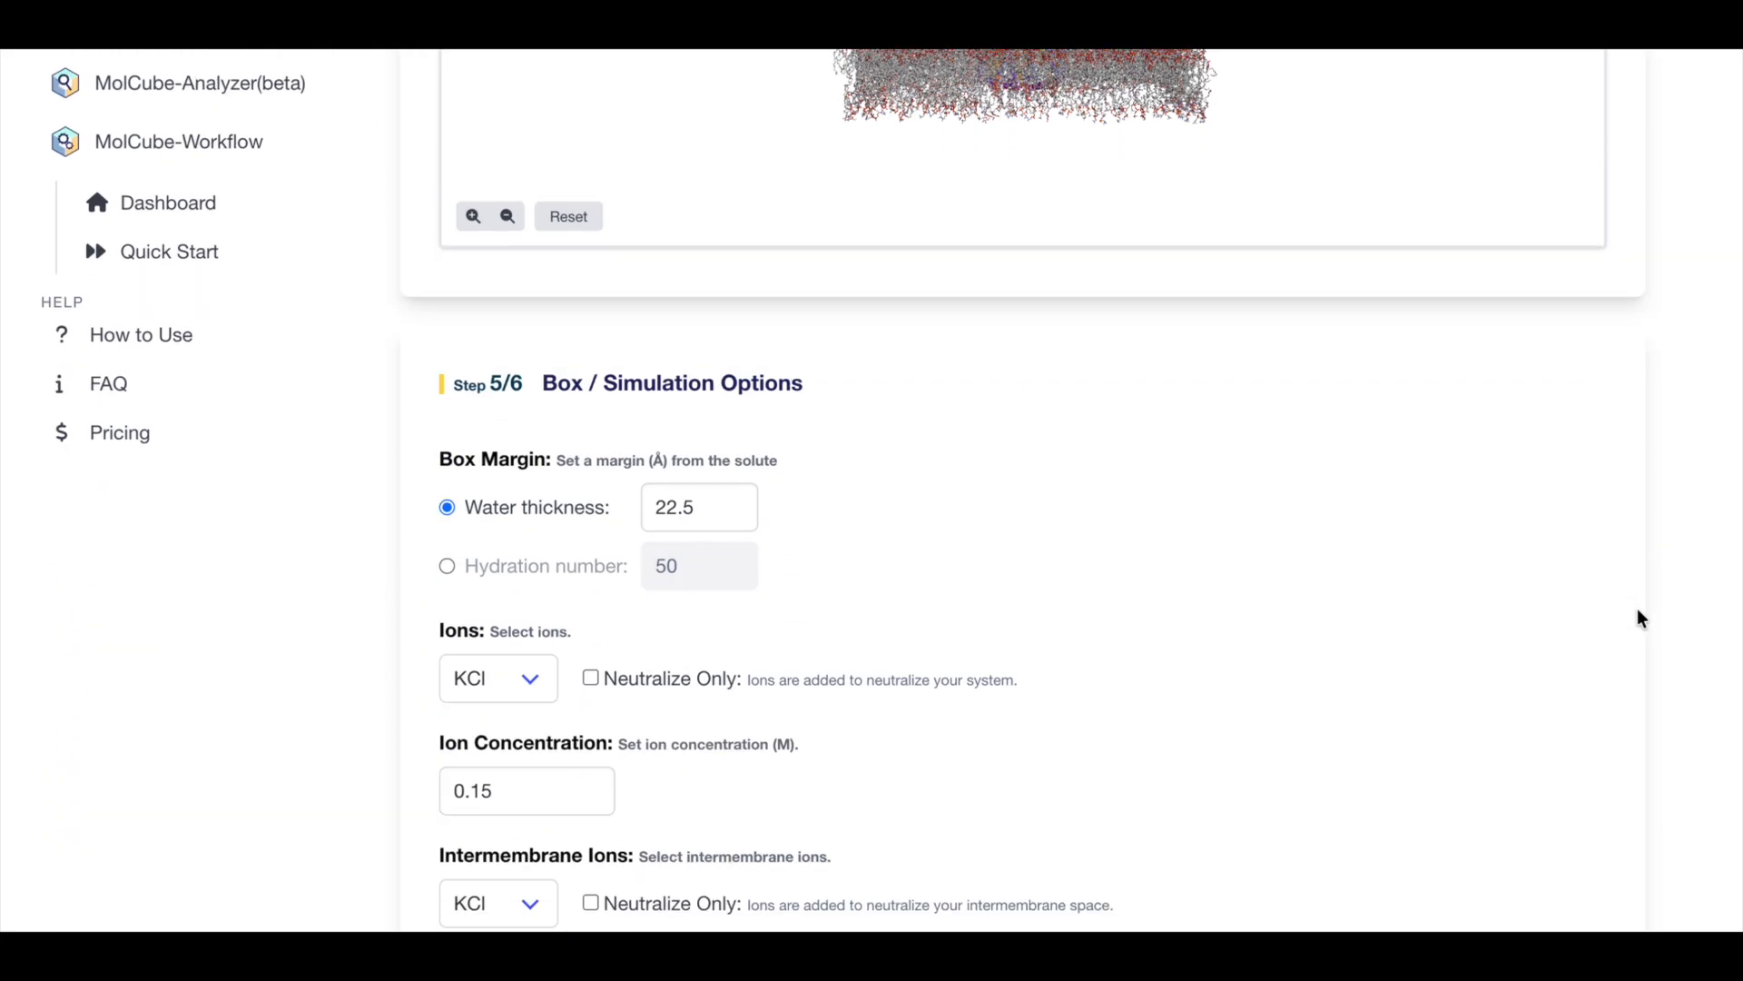
{"action": "scroll", "coordinate": [1638, 610], "scroll_direction": "down", "scroll_amount": 3}
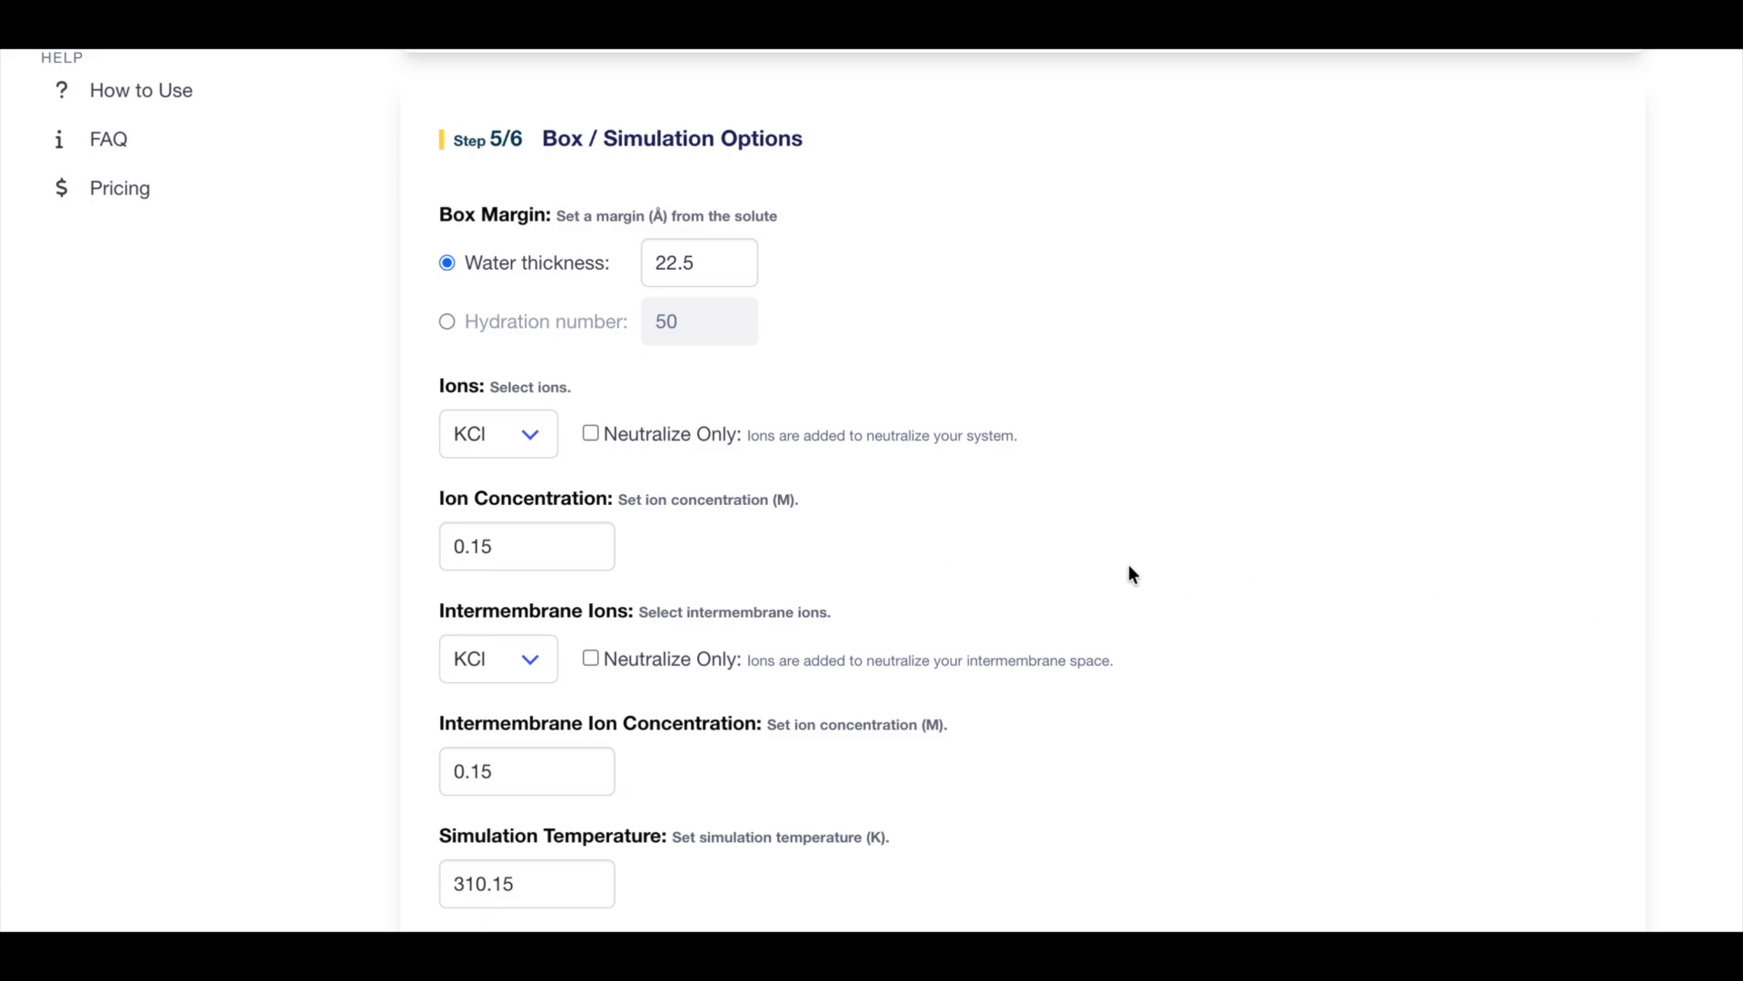
Step: Add GROMACS as an MD engine alongside OpenMM and submit the box and simulation options
{"action": "scroll", "coordinate": [1129, 567], "scroll_direction": "down", "scroll_amount": 1}
{"action": "scroll", "coordinate": [1130, 569], "scroll_direction": "down", "scroll_amount": 5}
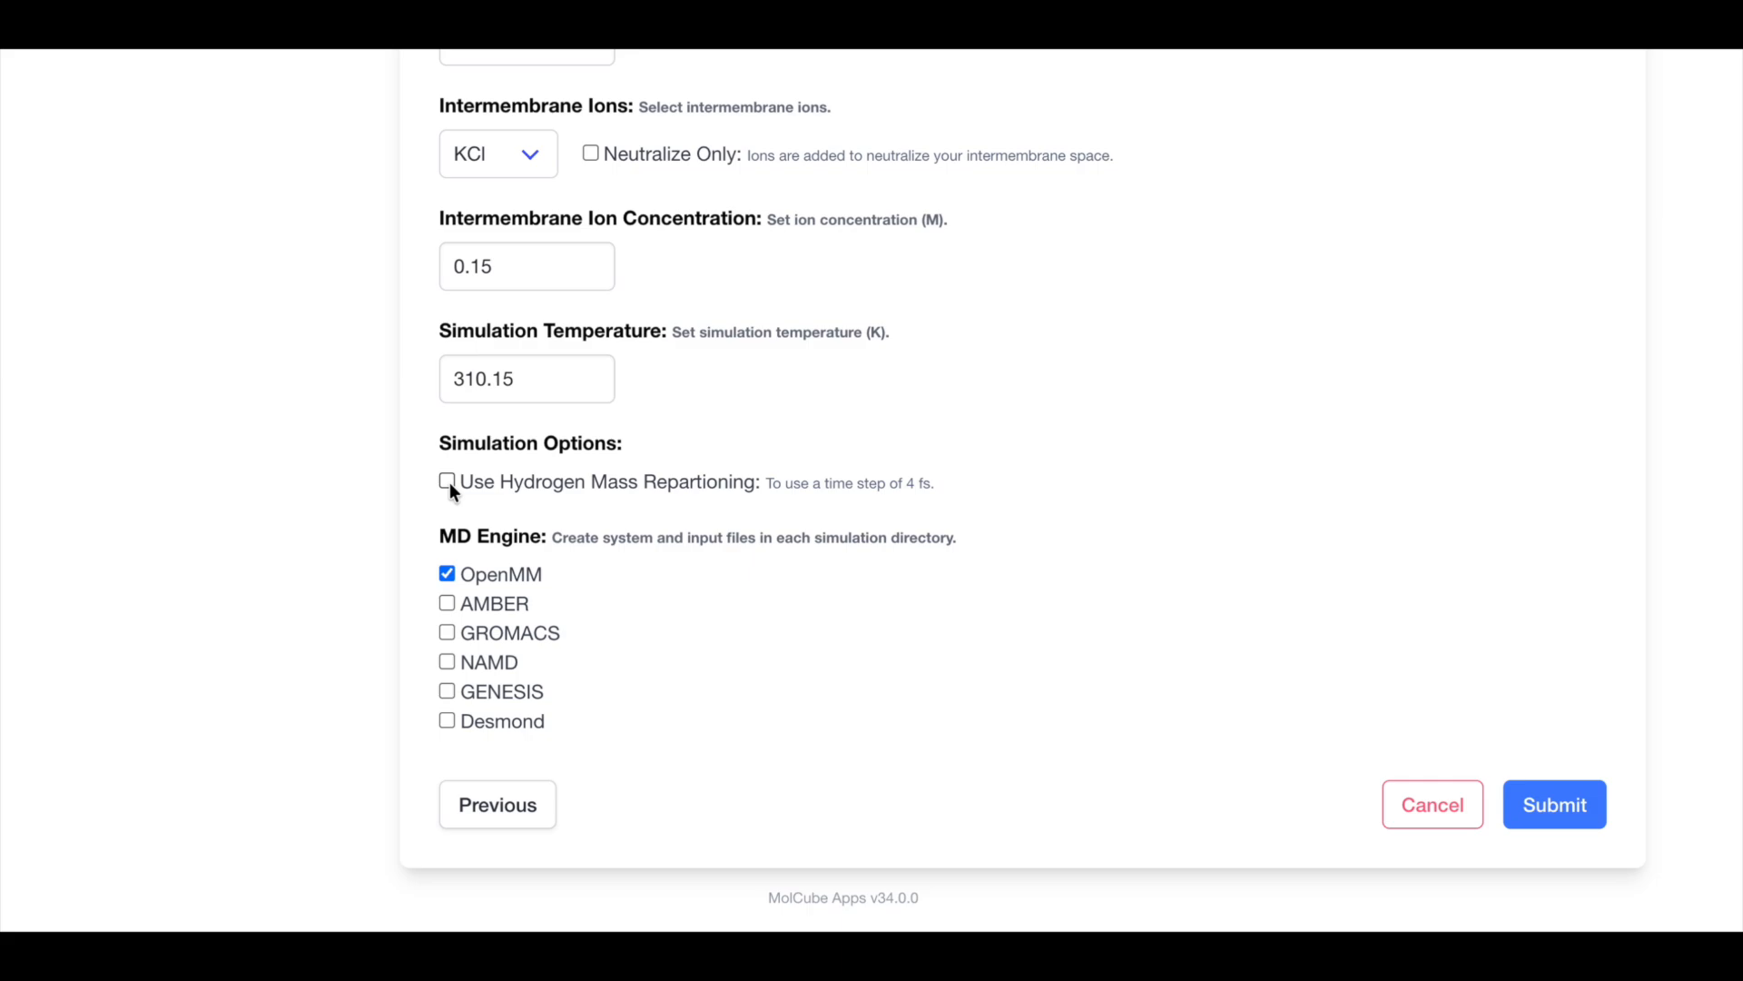
{"action": "left_click", "coordinate": [448, 630]}
{"action": "left_click", "coordinate": [1560, 804]}
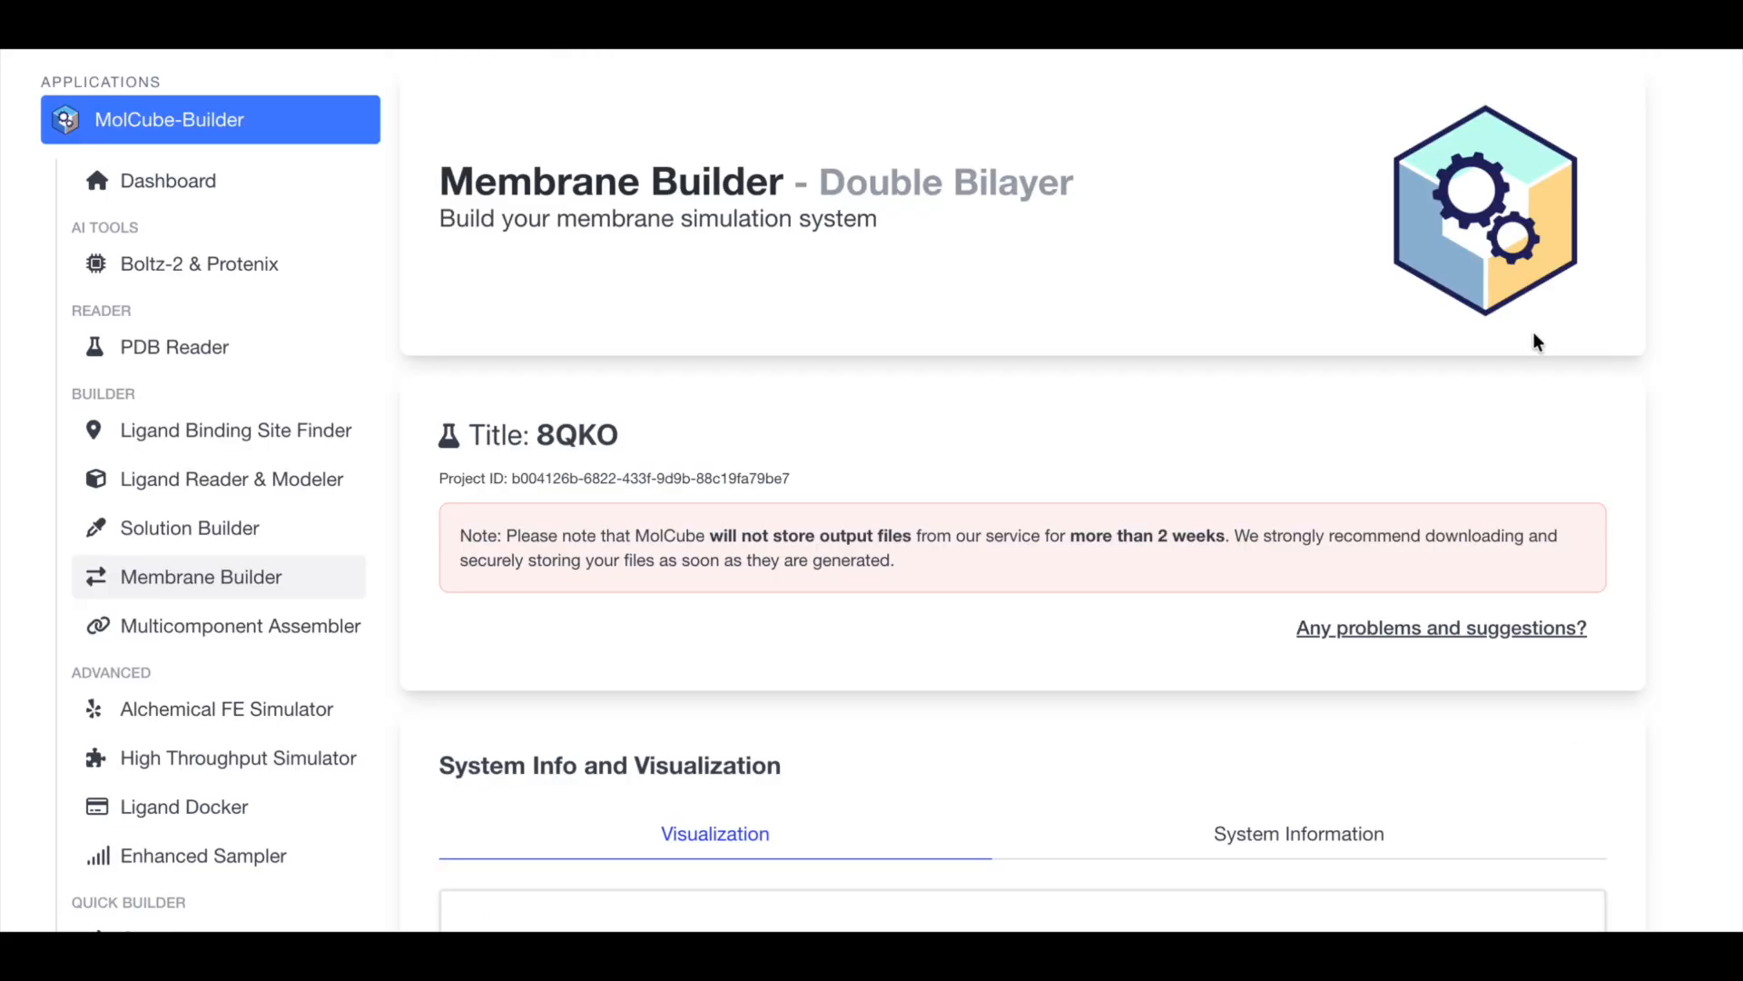
Step: Inspect the finished solvated system from the side and review its system information, including composition, dimensions and energy
{"action": "scroll", "coordinate": [1683, 474], "scroll_direction": "down", "scroll_amount": 4}
{"action": "scroll", "coordinate": [1682, 474], "scroll_direction": "down", "scroll_amount": 2}
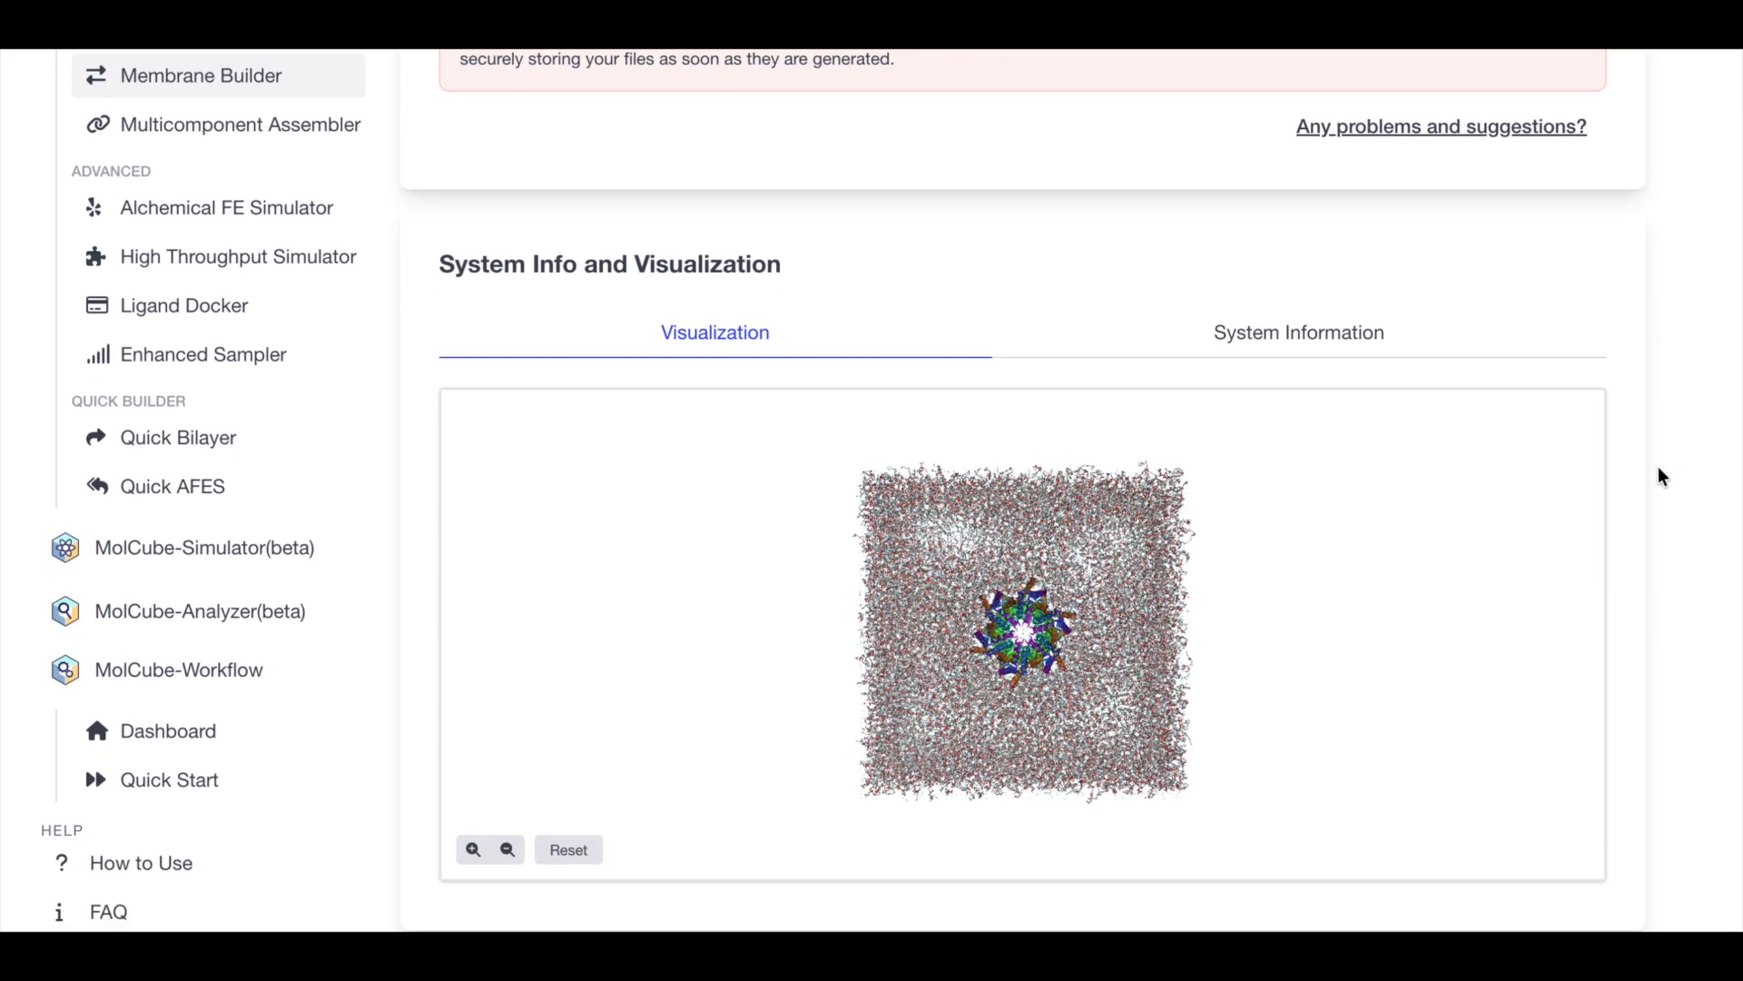
{"action": "left_click_drag", "start_coordinate": [1019, 705], "coordinate": [1022, 586]}
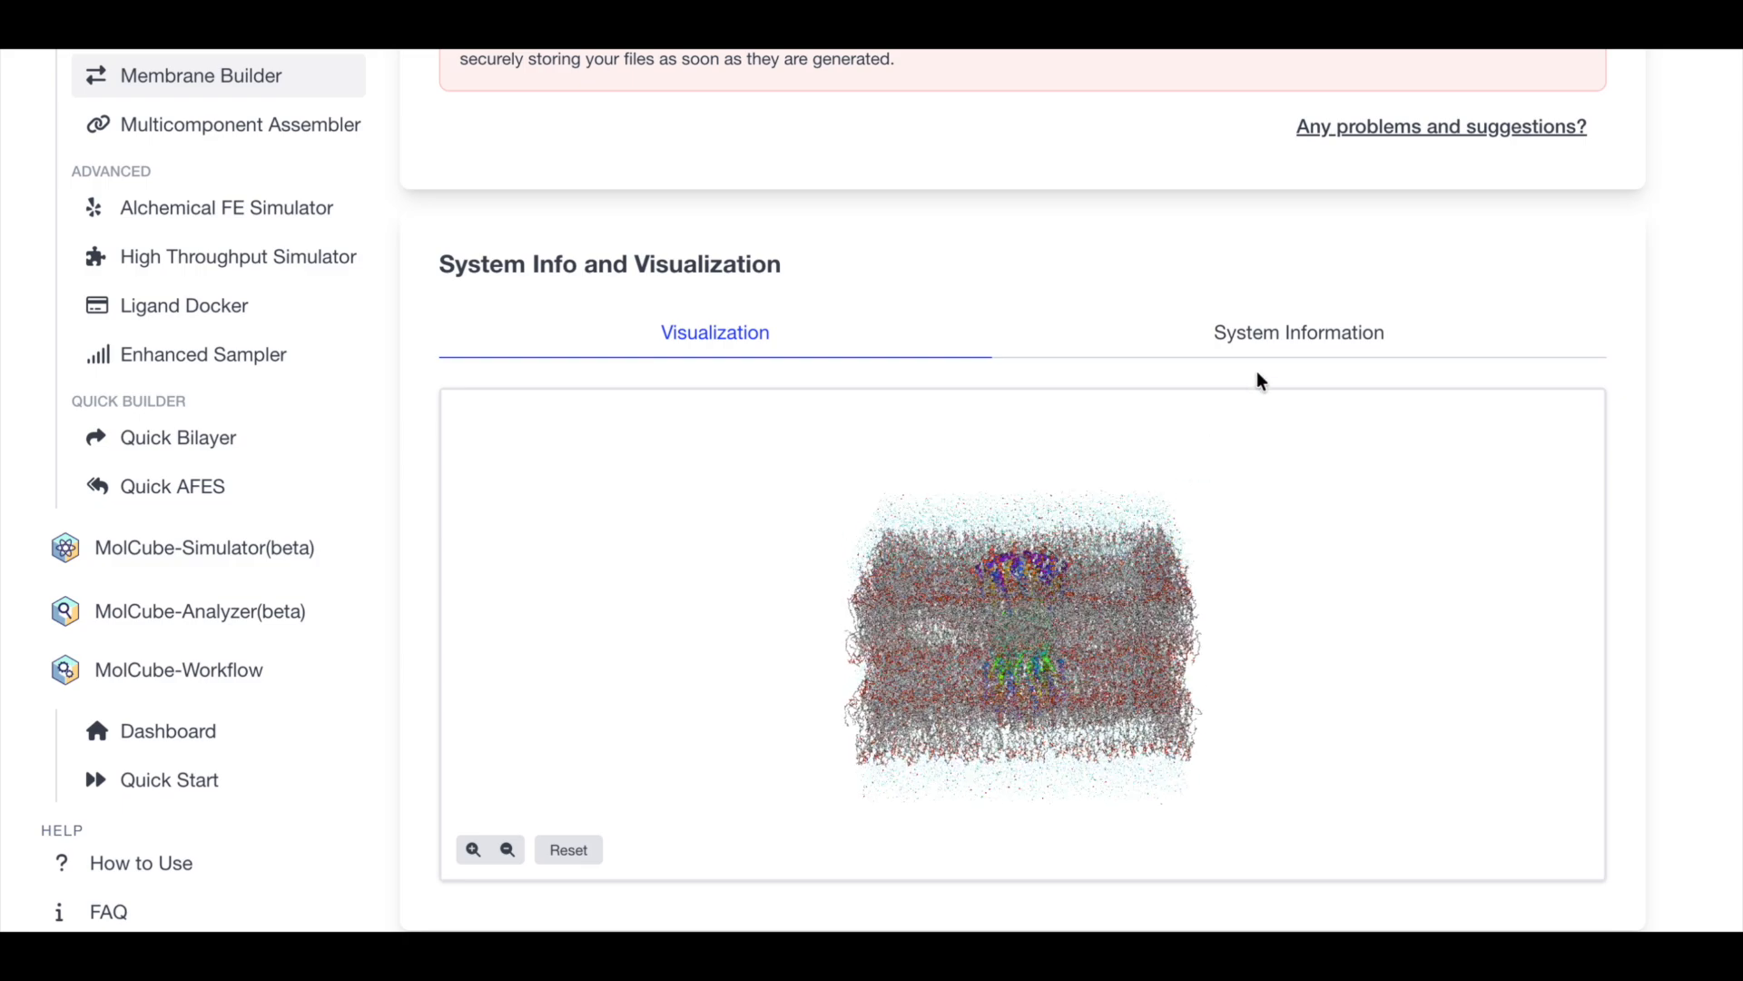
{"action": "left_click", "coordinate": [1275, 340]}
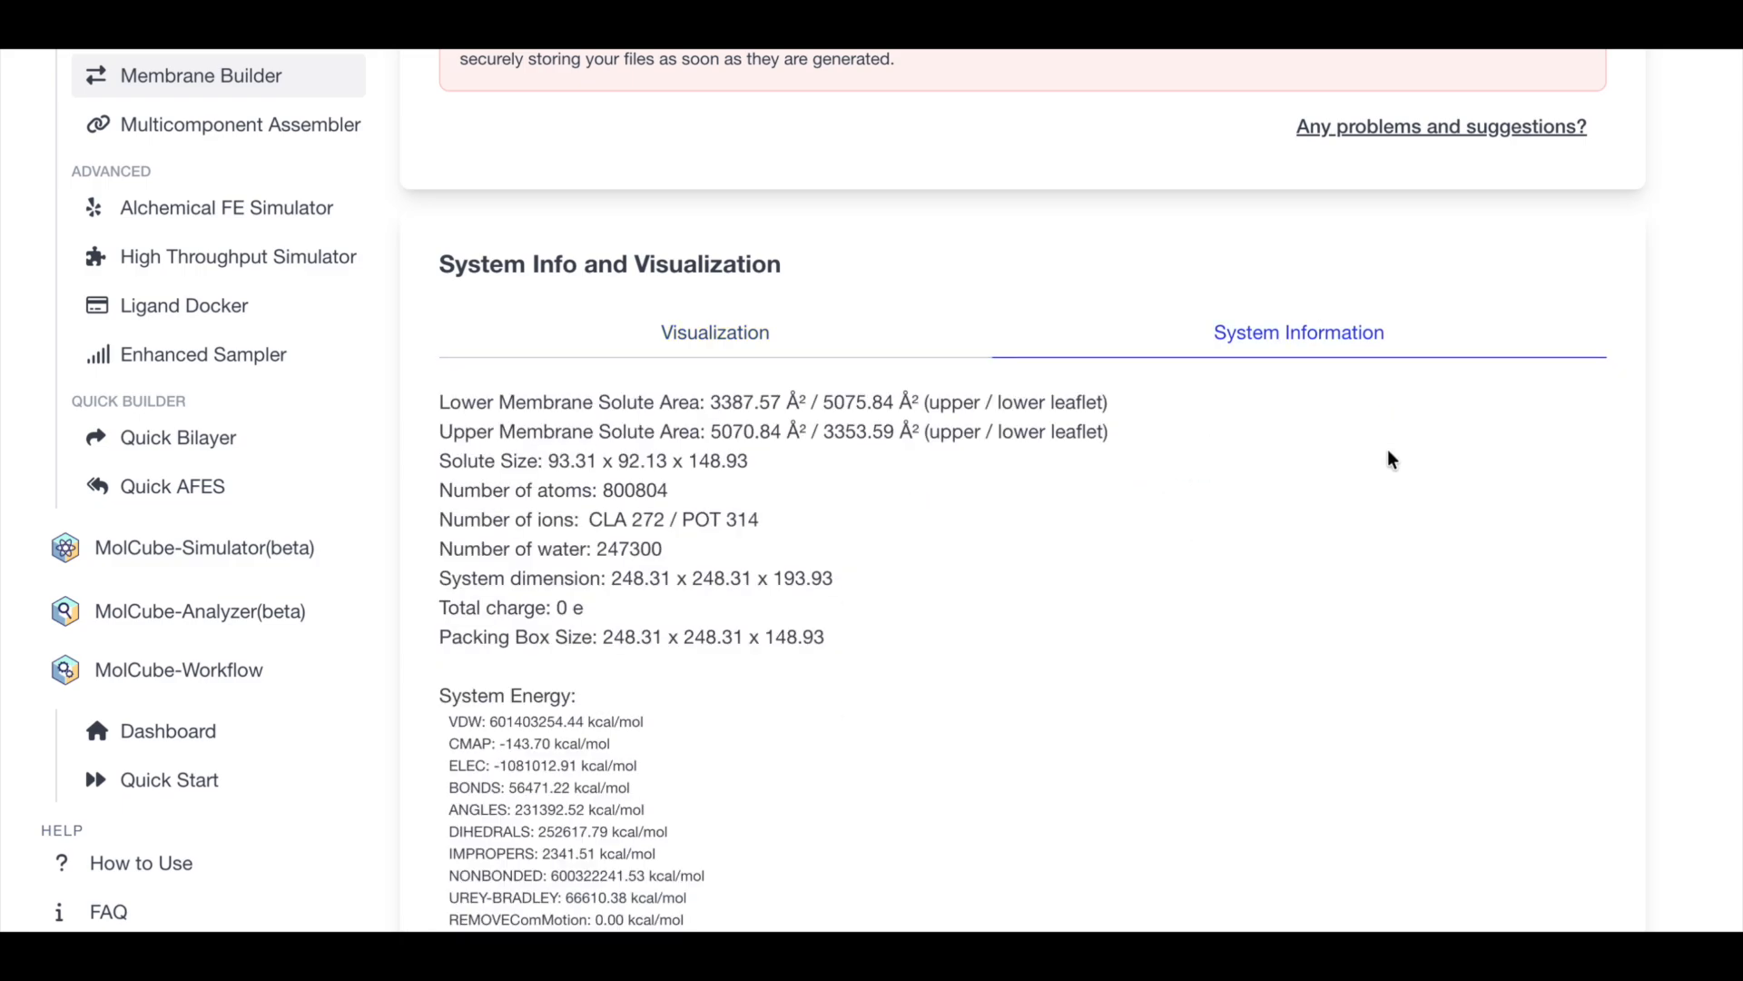
{"action": "scroll", "coordinate": [1382, 545], "scroll_direction": "down", "scroll_amount": 3}
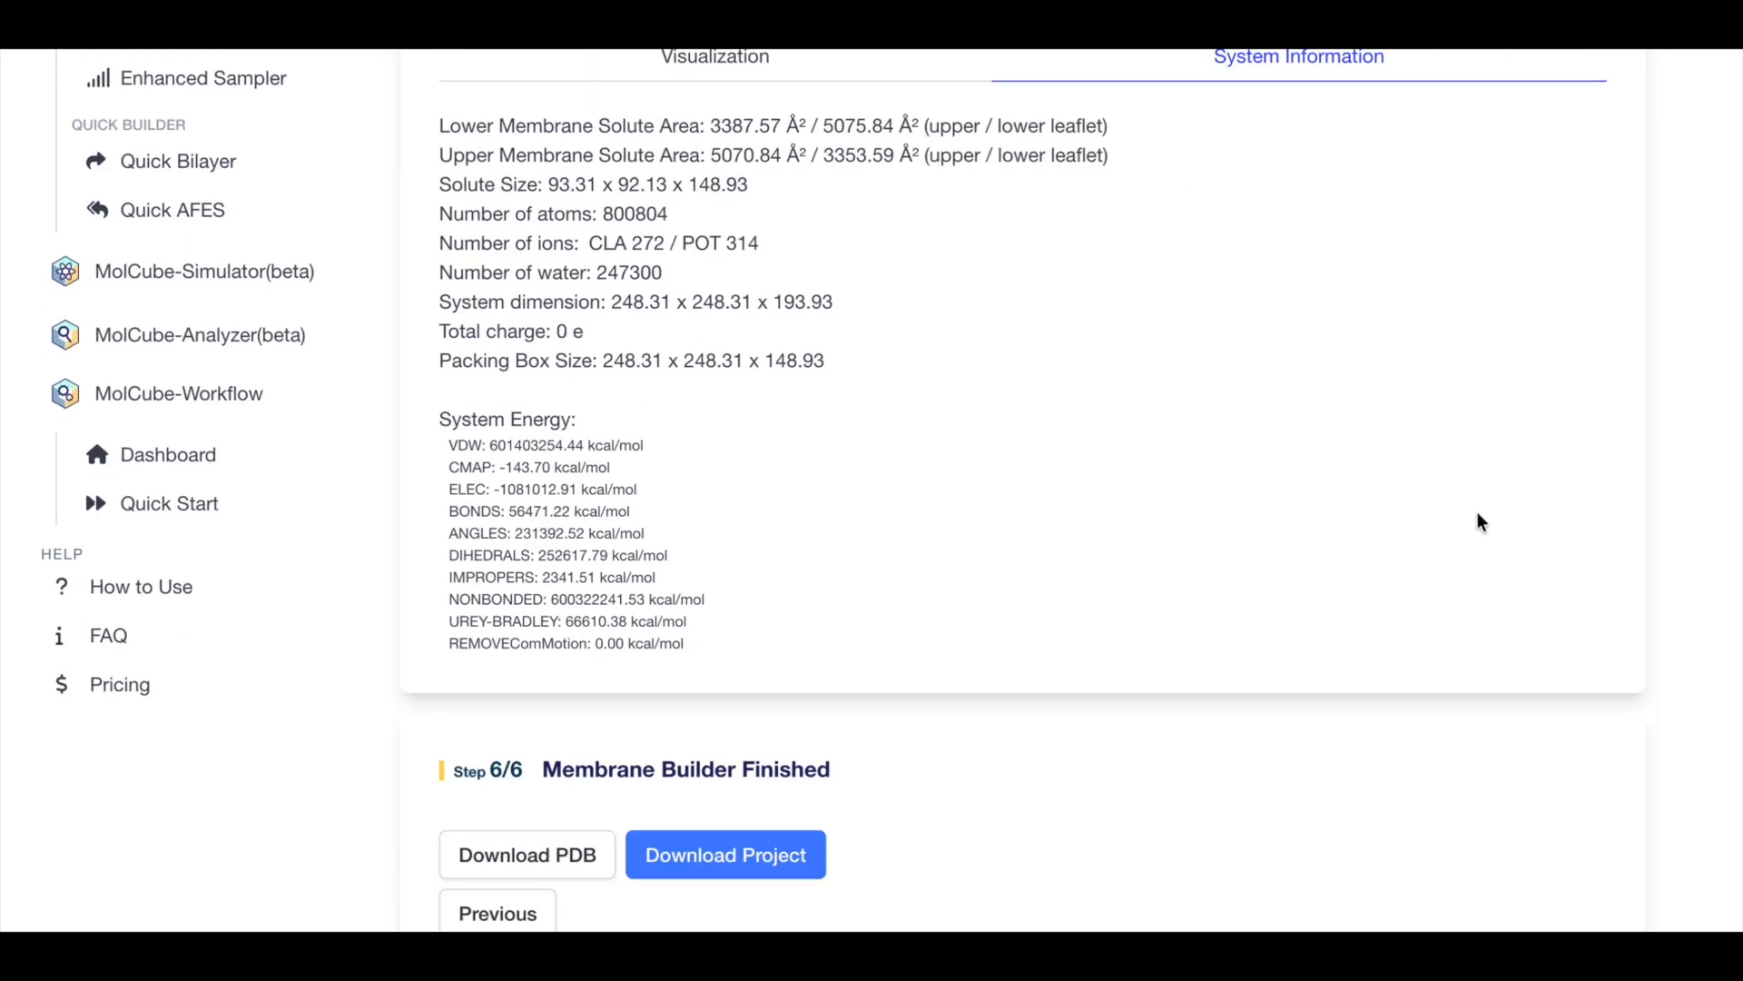
{"action": "scroll", "coordinate": [1543, 508], "scroll_direction": "down", "scroll_amount": 3}
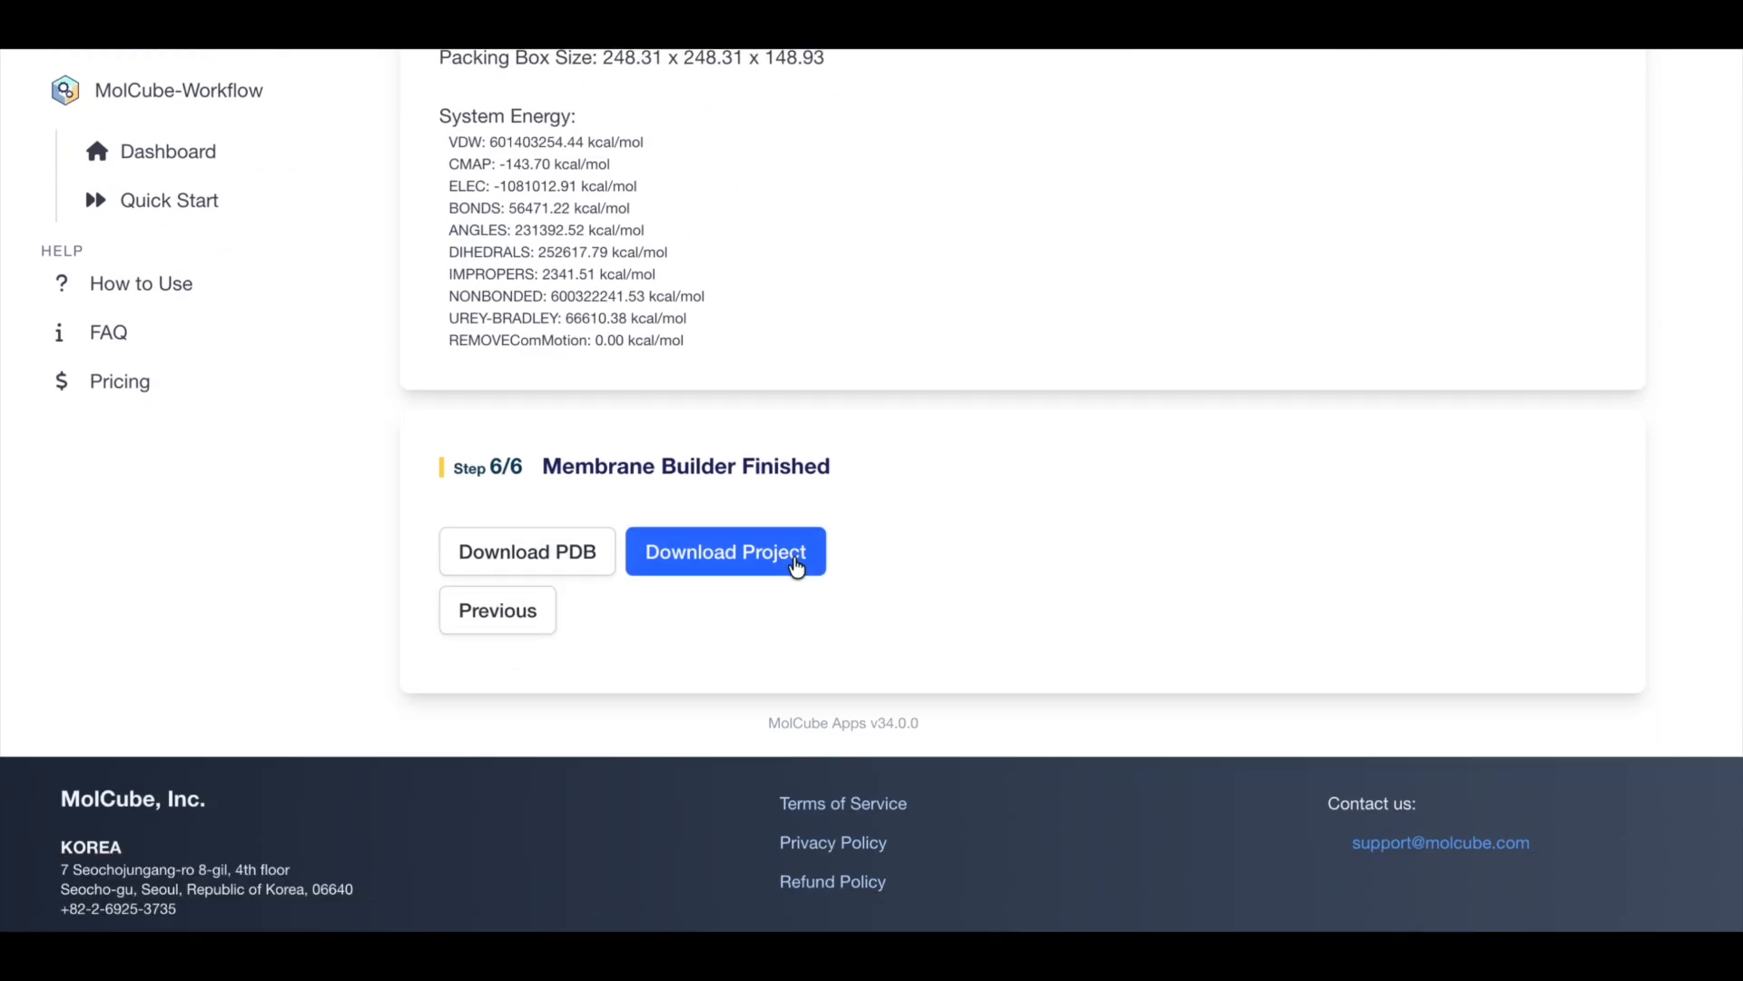